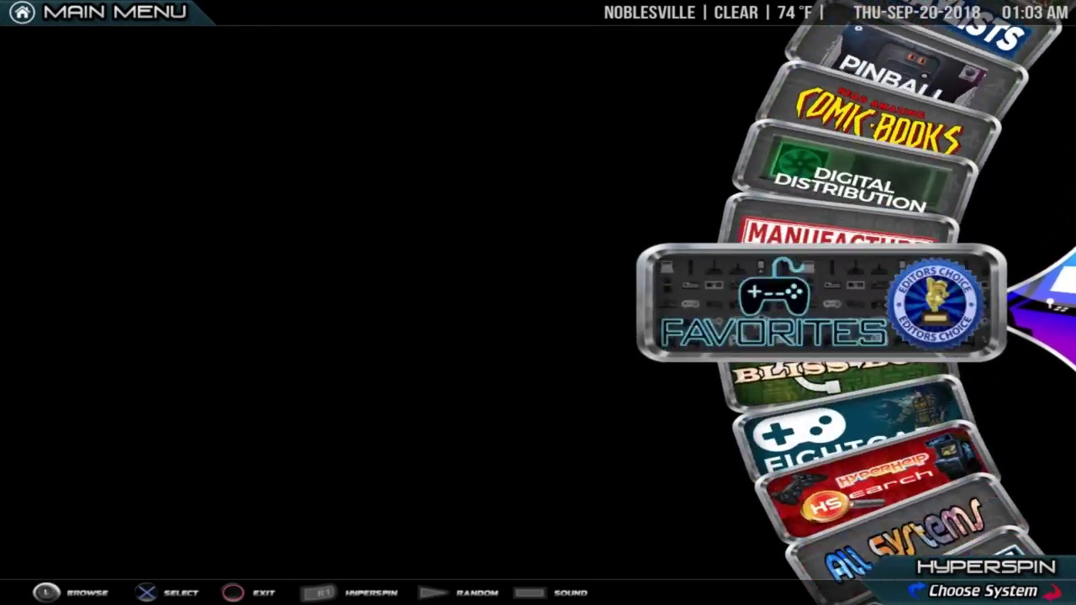
Browse the HyperSpin main menu wheel to examine the pointer beside the system categories.
{"action": "key", "text": "Down"}
{"action": "key", "text": "Down"}
{"action": "key", "text": "Down"}
{"action": "key", "text": "Down"}
{"action": "key", "text": "Down"}
{"action": "key", "text": "Down"}
{"action": "key", "text": "Down"}
{"action": "key", "text": "Down"}
{"action": "key", "text": "Down"}
{"action": "key", "text": "Down"}
{"action": "key", "text": "Down"}
{"action": "key", "text": "Down"}
{"action": "key", "text": "Down"}
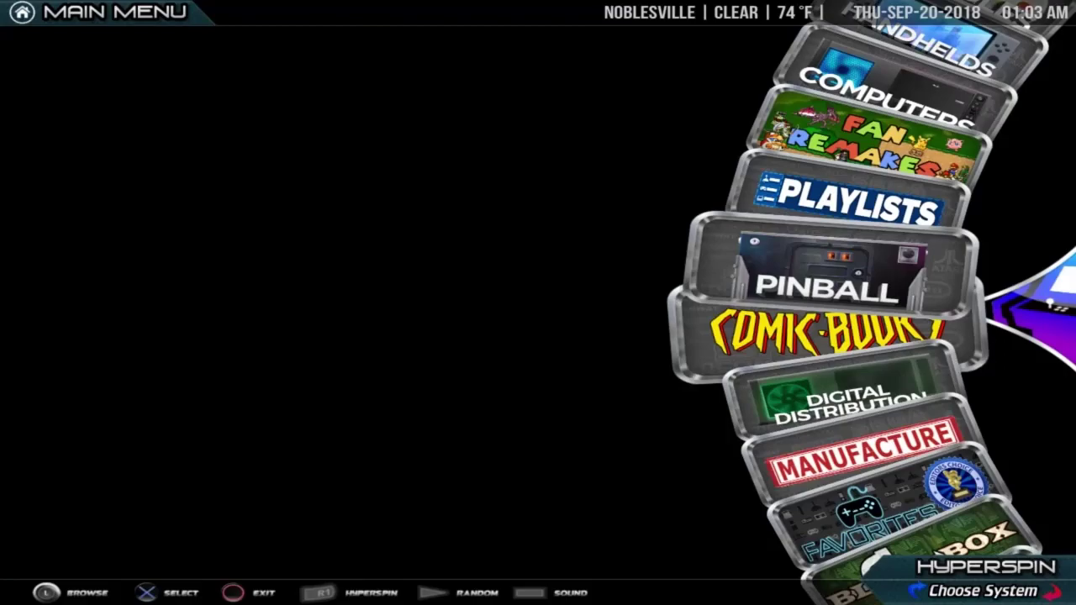
{"action": "key", "text": "Down"}
{"action": "key", "text": "Down"}
{"action": "key", "text": "Down"}
{"action": "key", "text": "Down"}
{"action": "key", "text": "Down"}
{"action": "key", "text": "Down"}
{"action": "key", "text": "Down"}
{"action": "key", "text": "Down"}
{"action": "key", "text": "Down"}
{"action": "key", "text": "Down"}
{"action": "key", "text": "Down"}
{"action": "key", "text": "Down"}
{"action": "key", "text": "Down"}
{"action": "key", "text": "Down"}
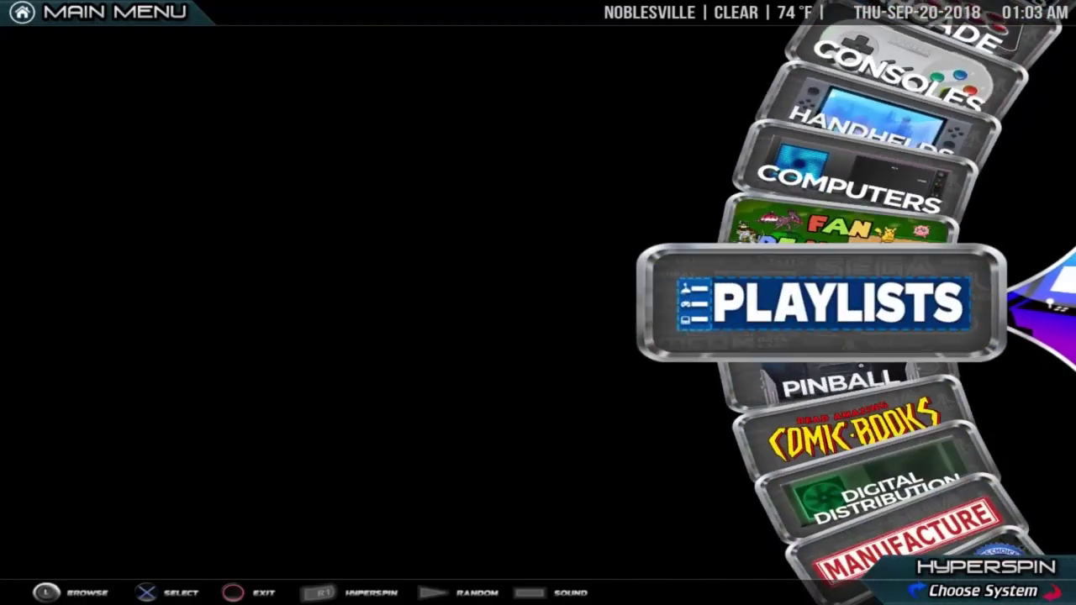
{"action": "key", "text": "Down"}
{"action": "key", "text": "Down"}
{"action": "key", "text": "Down"}
{"action": "key", "text": "Down"}
{"action": "key", "text": "Down"}
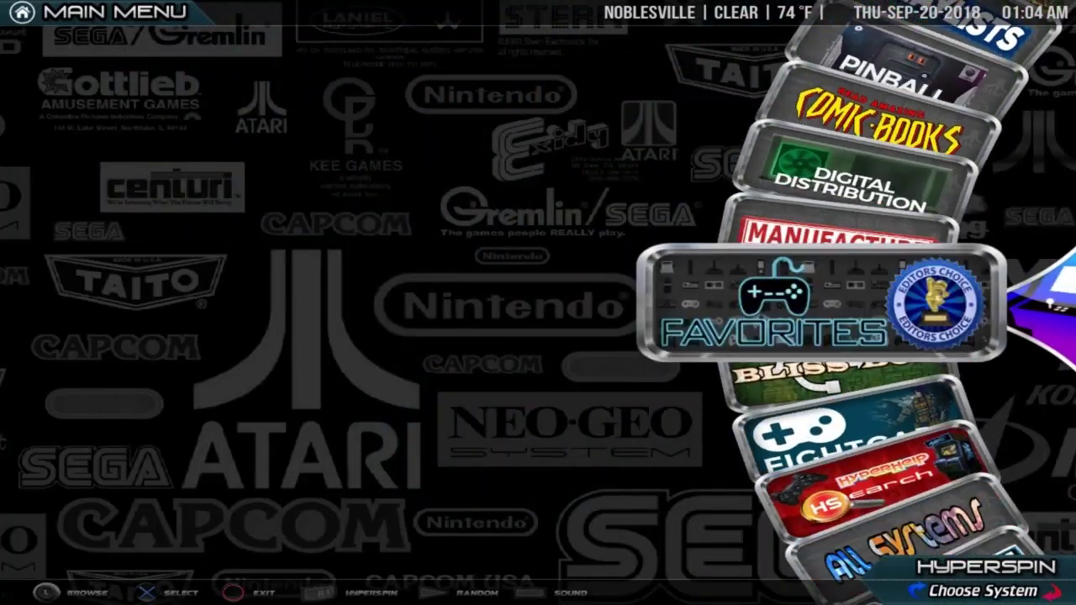
{"action": "key", "text": "Down"}
{"action": "key", "text": "Down"}
{"action": "key", "text": "Down"}
{"action": "key", "text": "Down"}
{"action": "key", "text": "Down"}
{"action": "key", "text": "Down"}
{"action": "key", "text": "Down"}
{"action": "key", "text": "Down"}
{"action": "key", "text": "Down"}
{"action": "key", "text": "Down"}
{"action": "key", "text": "Down"}
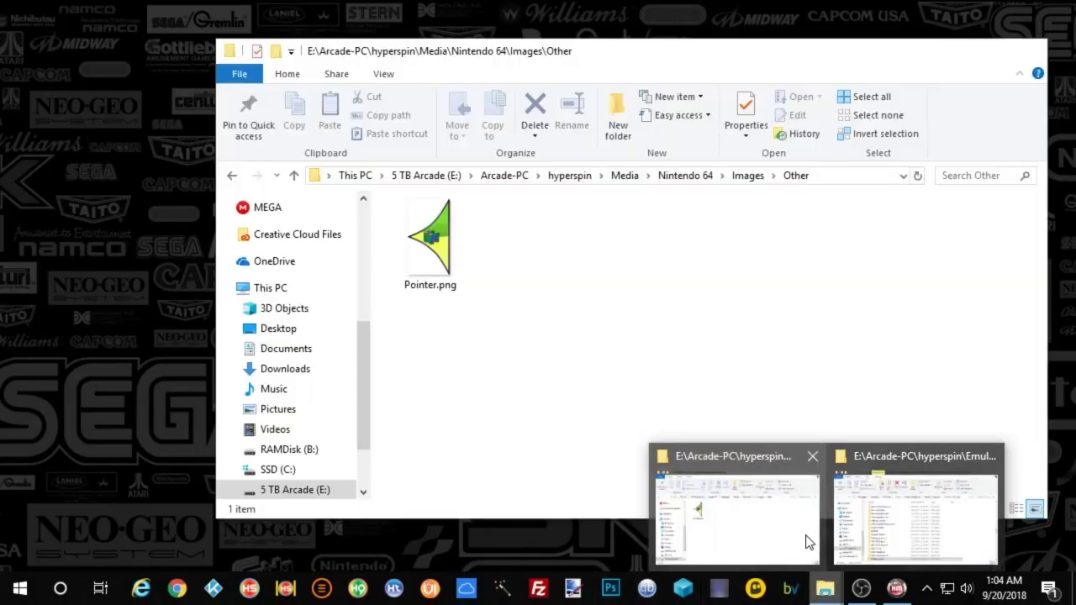
Switch to File Explorer and reopen the Other folder within Nintendo 64's Images folder to examine Pointer.png.
{"action": "left_click", "coordinate": [783, 551]}
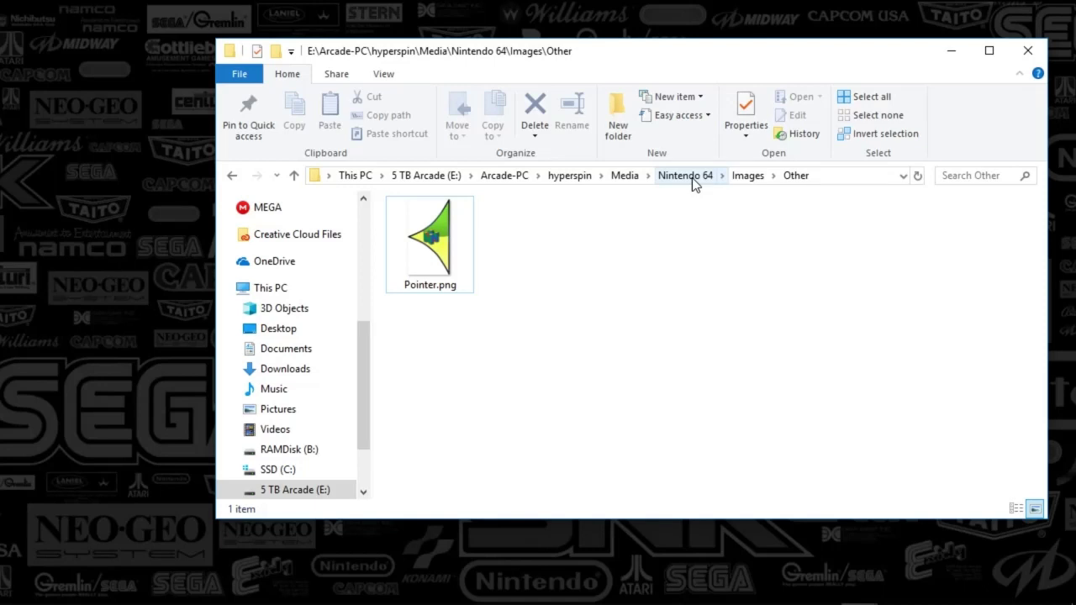
{"action": "left_click", "coordinate": [749, 177]}
{"action": "double_click", "coordinate": [424, 370]}
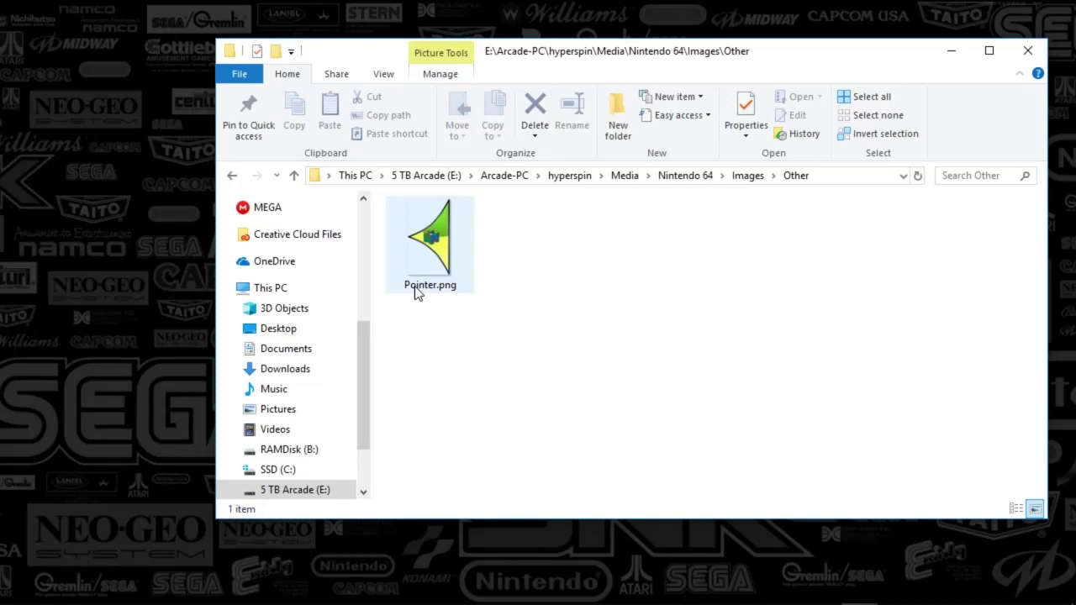
{"action": "mouse_move", "coordinate": [414, 287]}
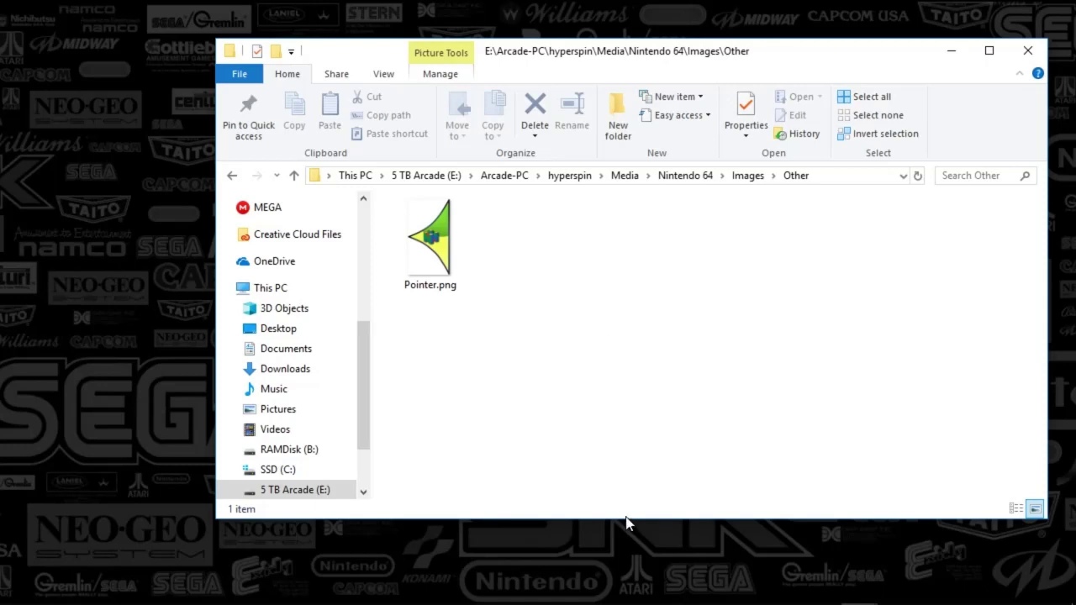
Switch to HyperHQ and view the wheel layout settings for the Arcades menu item.
{"action": "mouse_move", "coordinate": [596, 595]}
{"action": "left_click", "coordinate": [367, 591]}
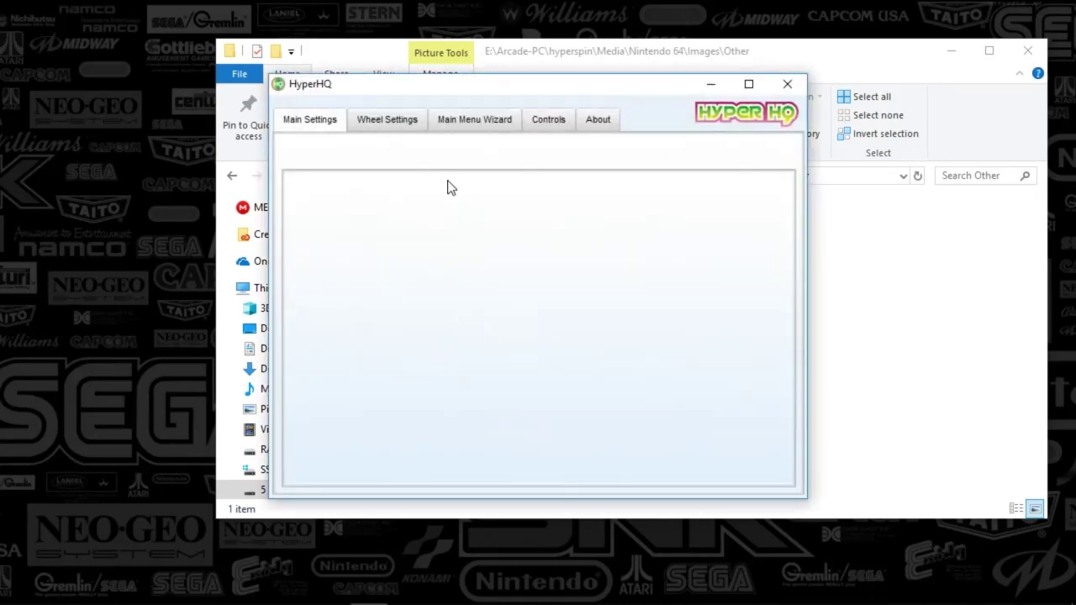
{"action": "left_click", "coordinate": [382, 119]}
{"action": "left_click", "coordinate": [349, 156]}
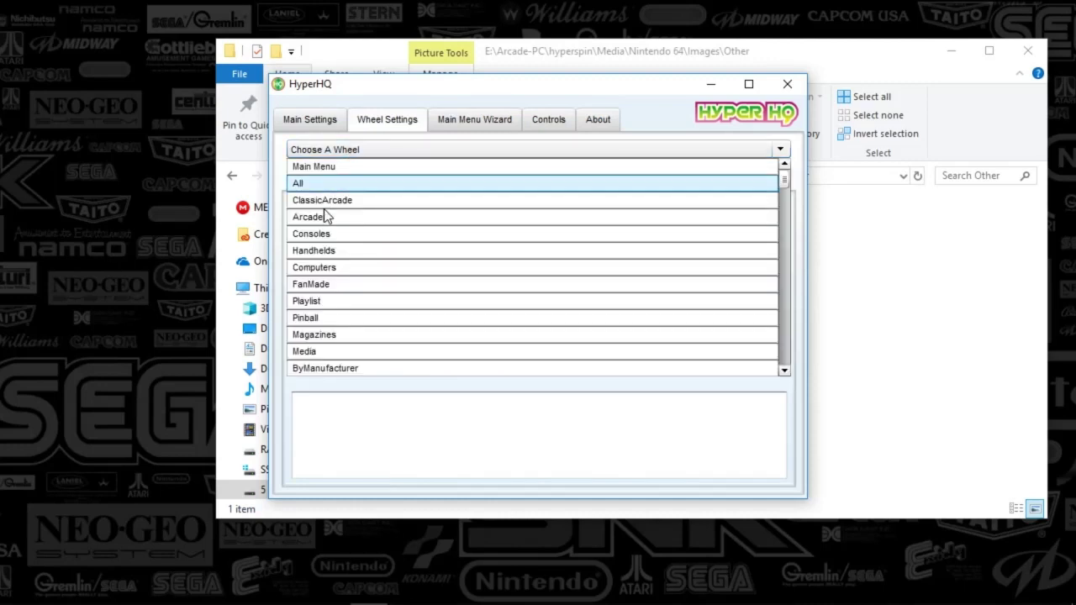
{"action": "left_click", "coordinate": [327, 214]}
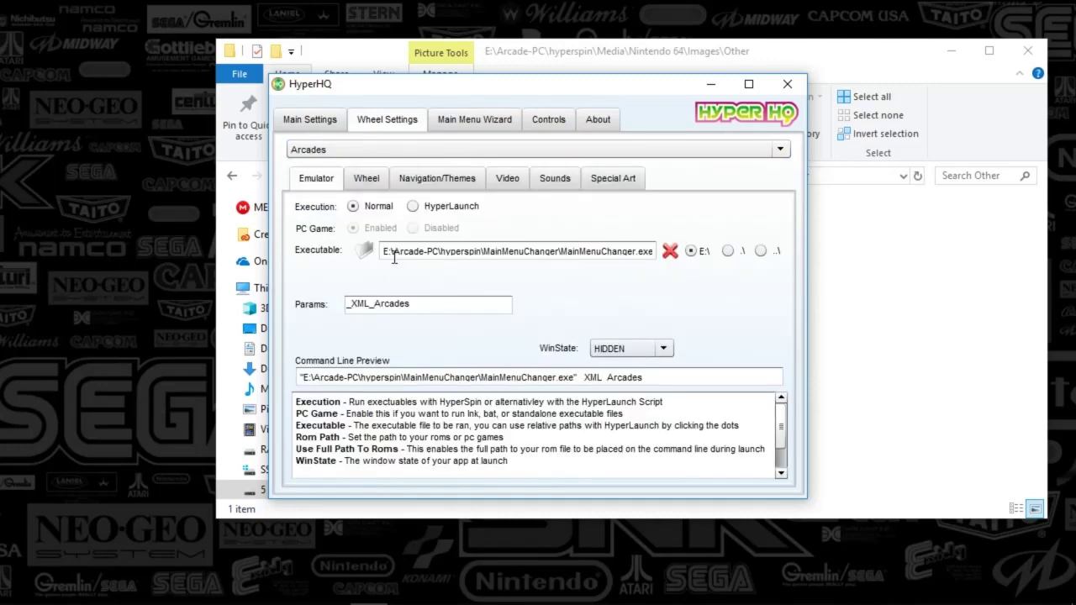
{"action": "left_click", "coordinate": [368, 179]}
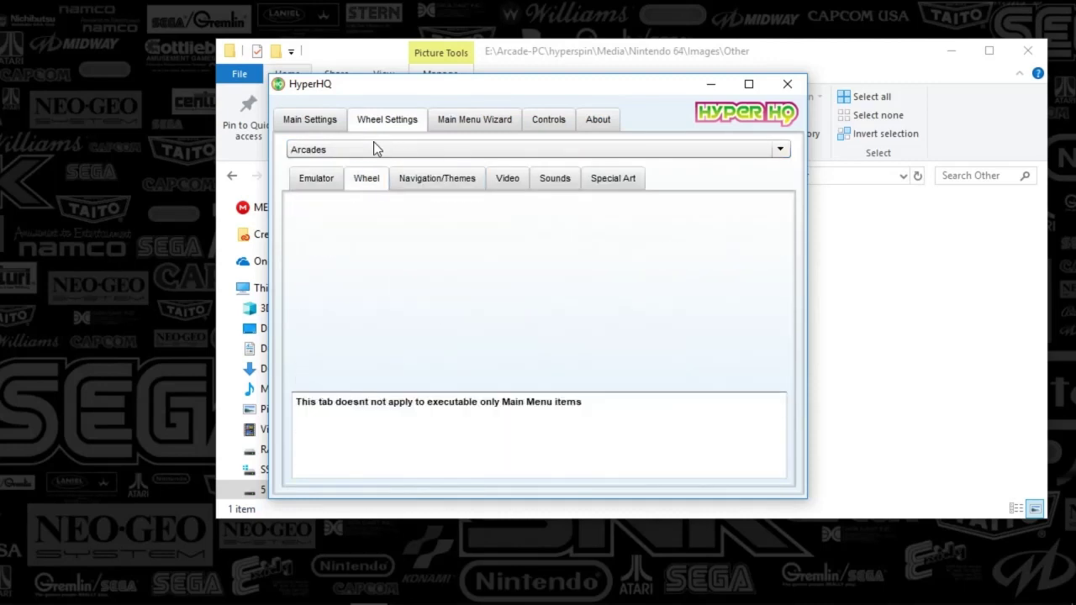
Choose the AAE system and display its wheel layout and pointer settings.
{"action": "left_click", "coordinate": [374, 147]}
{"action": "scroll", "coordinate": [495, 299], "scroll_direction": "down", "scroll_amount": 1}
{"action": "scroll", "coordinate": [418, 322], "scroll_direction": "down", "scroll_amount": 3}
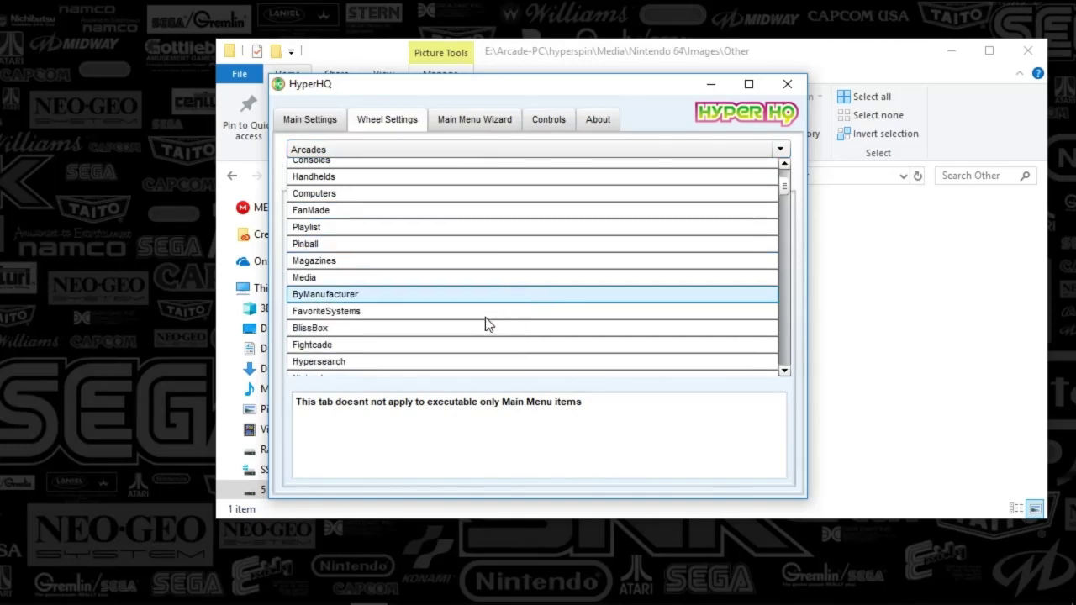
{"action": "scroll", "coordinate": [374, 346], "scroll_direction": "down", "scroll_amount": 2}
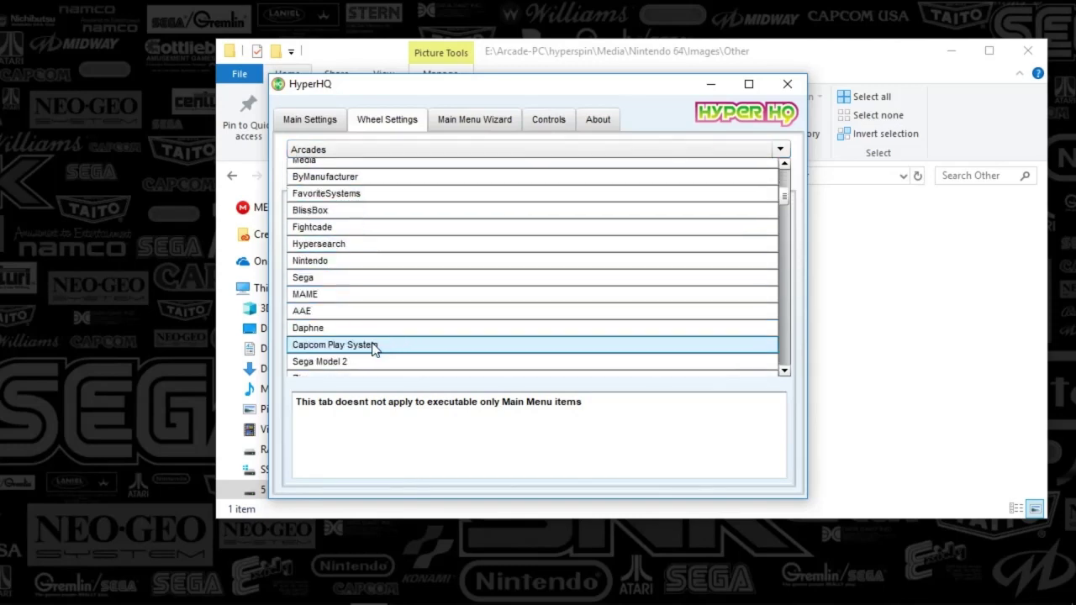
{"action": "left_click", "coordinate": [311, 299]}
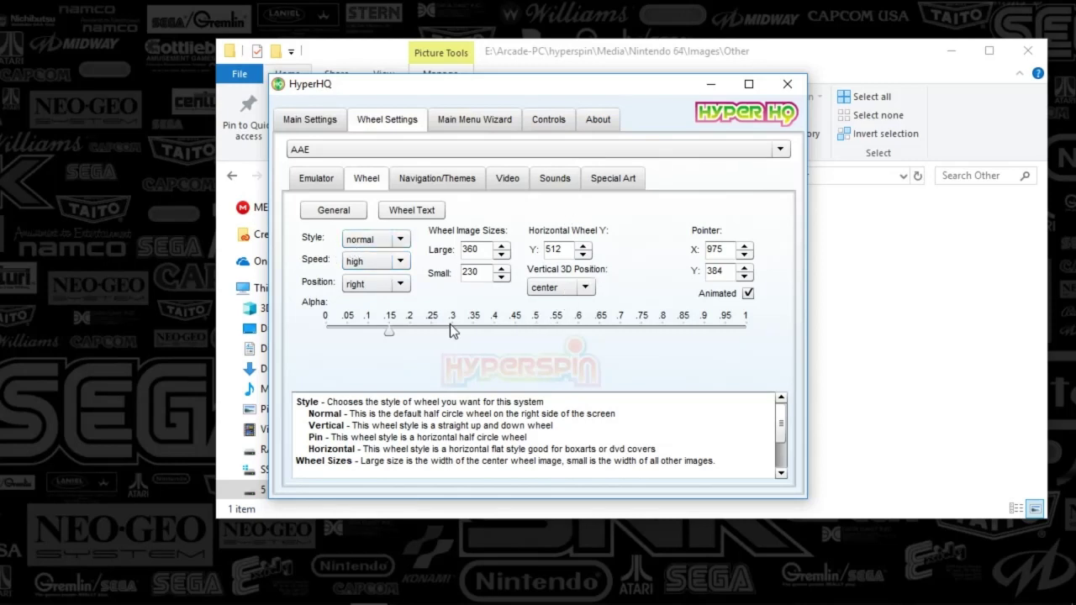
Review AAE's available options for vertical 3D position, wheel position, style and speed, and minimize HyperHQ.
{"action": "left_click", "coordinate": [560, 288]}
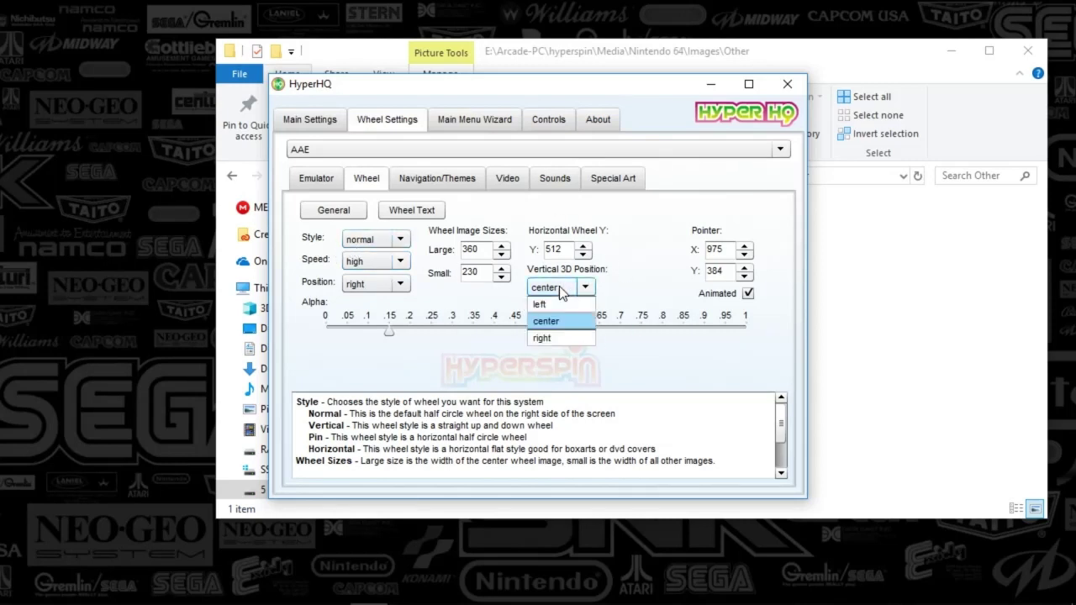
{"action": "left_click", "coordinate": [561, 289]}
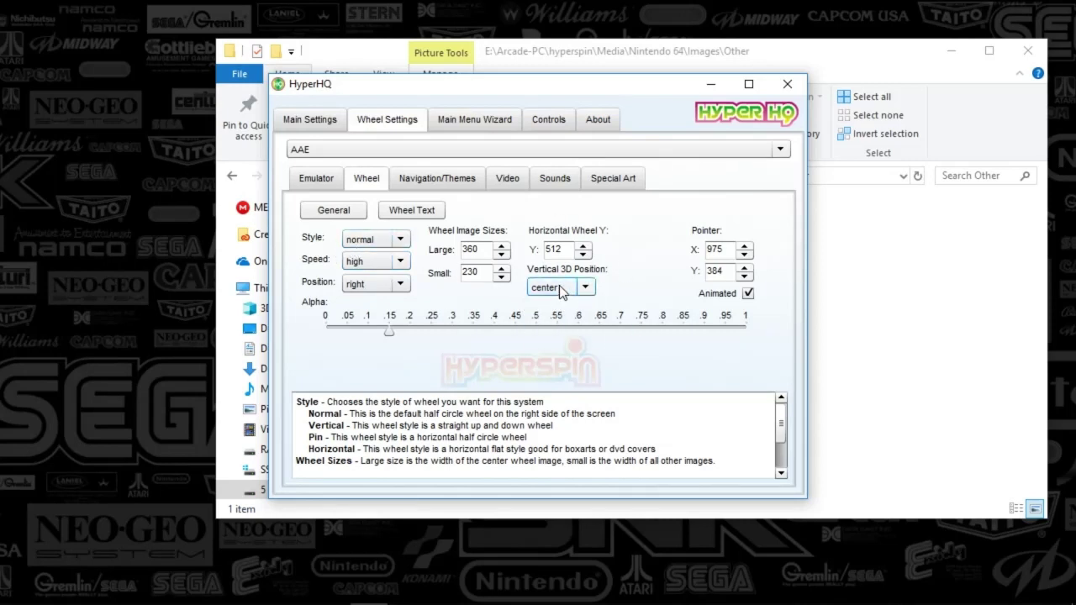
{"action": "left_click", "coordinate": [400, 285]}
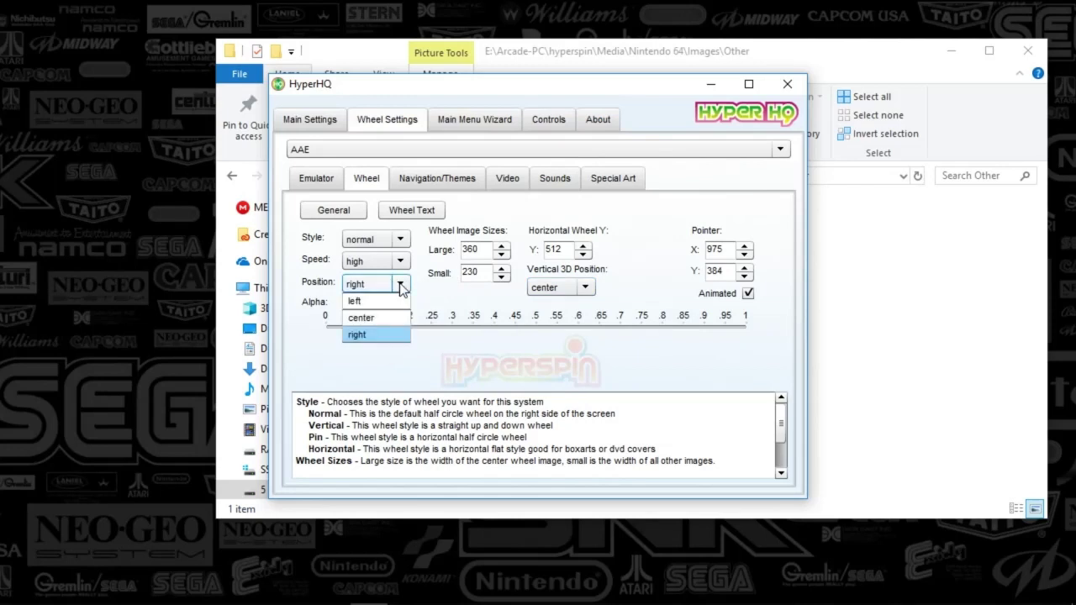
{"action": "left_click", "coordinate": [399, 286]}
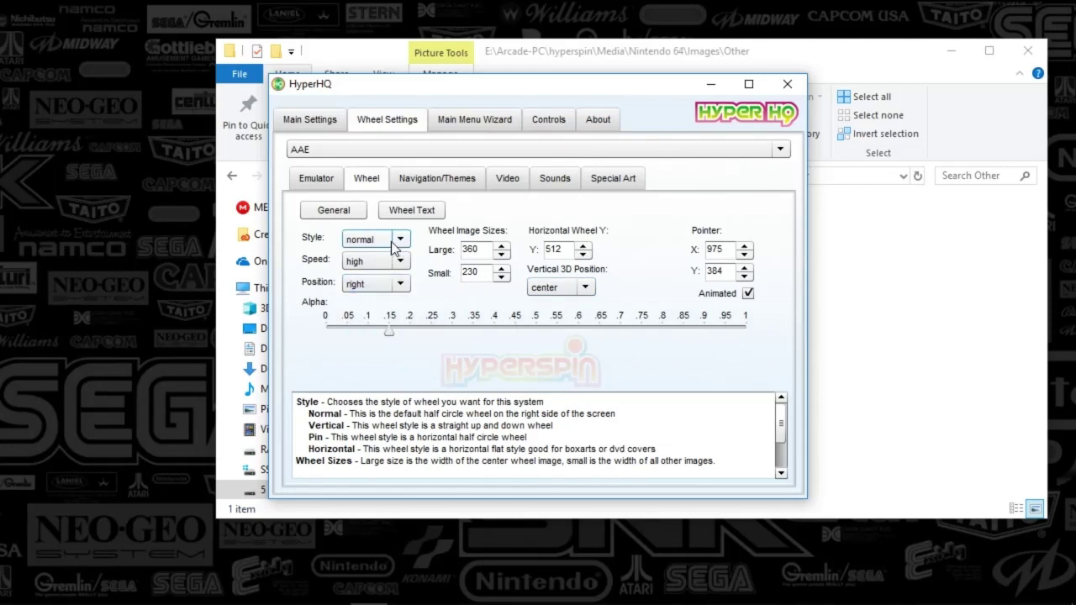
{"action": "left_click", "coordinate": [399, 242]}
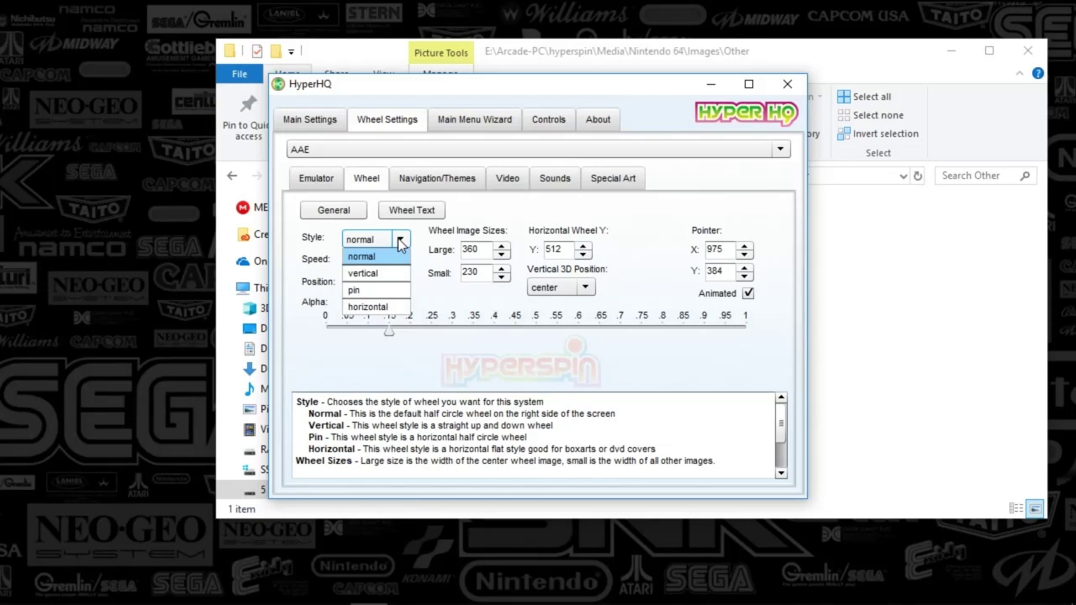
{"action": "left_click", "coordinate": [399, 242]}
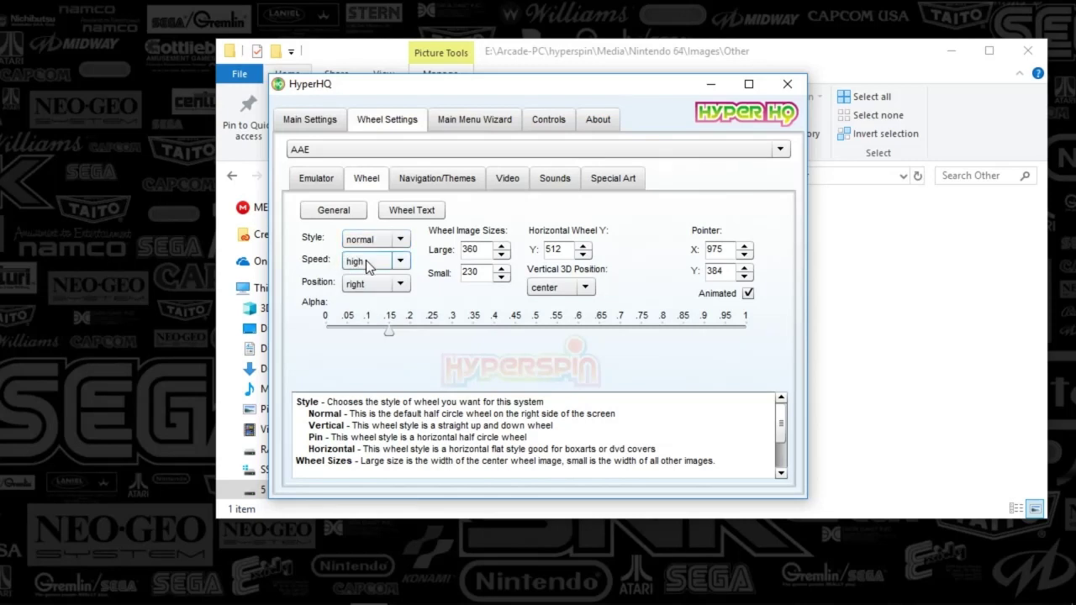
{"action": "left_click", "coordinate": [401, 261]}
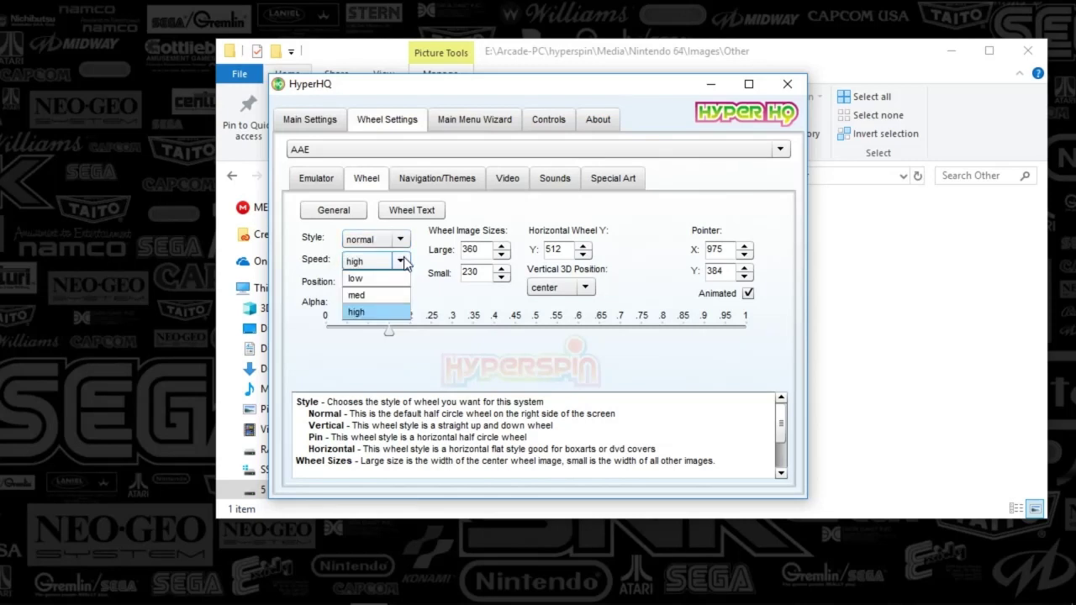
{"action": "left_click", "coordinate": [434, 263]}
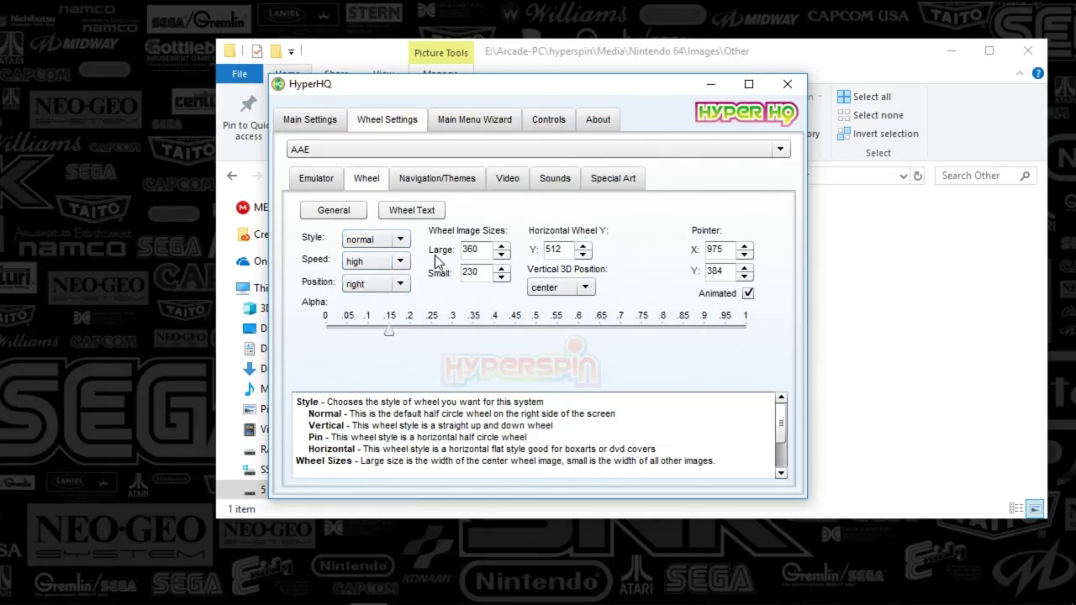
{"action": "left_click", "coordinate": [713, 85]}
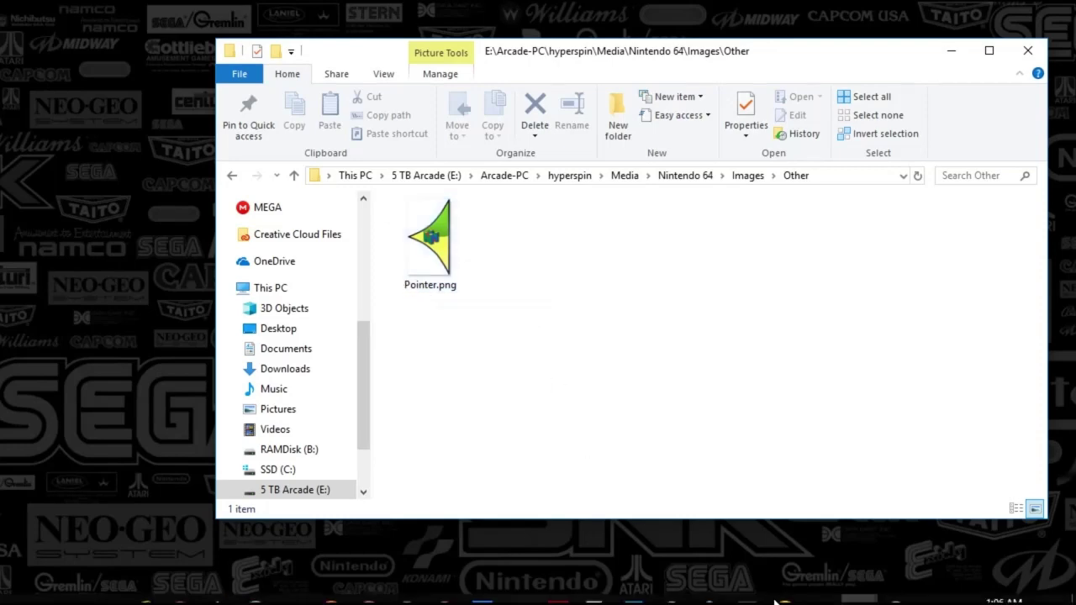
Switch to the File Explorer window showing _Pointers FULL Set and examine the pointer images in the Nintendo 3DS folder.
{"action": "left_click", "coordinate": [858, 588]}
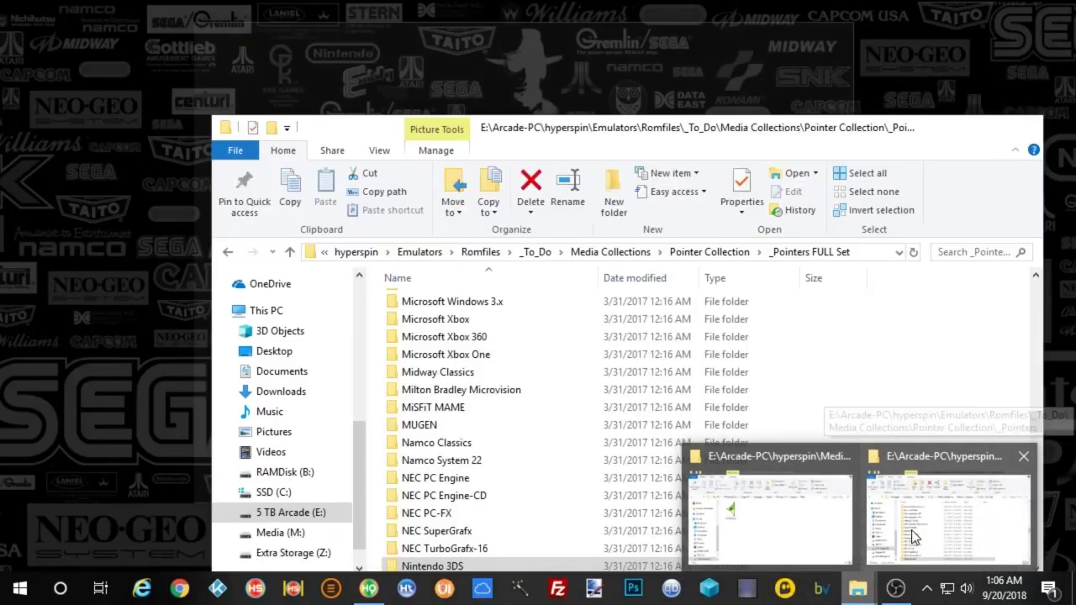
{"action": "left_click", "coordinate": [910, 546]}
{"action": "left_click_drag", "start_coordinate": [575, 126], "coordinate": [441, 68]}
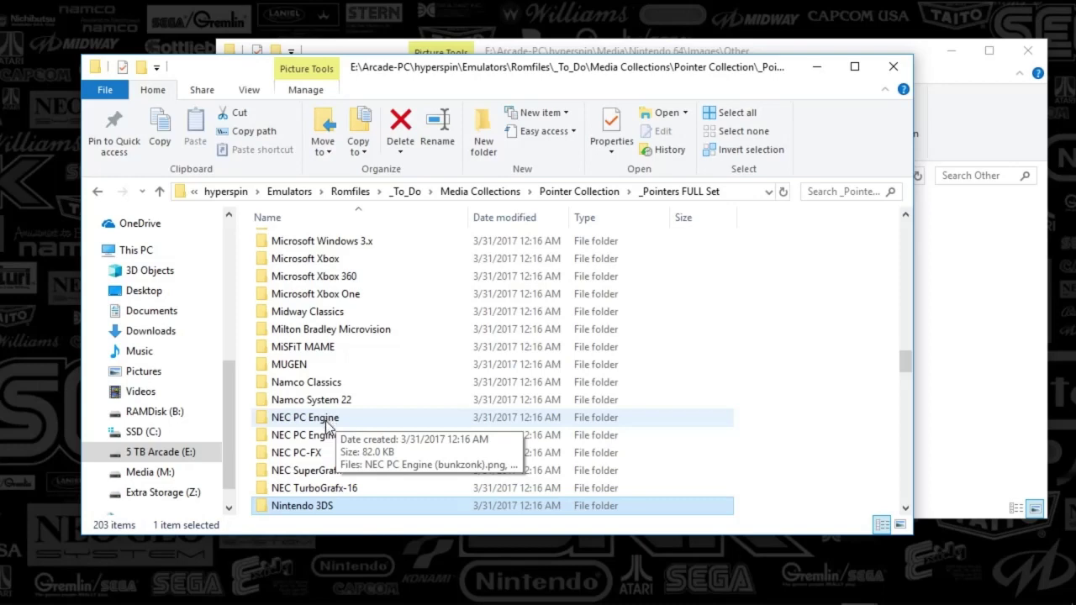
{"action": "double_click", "coordinate": [302, 507]}
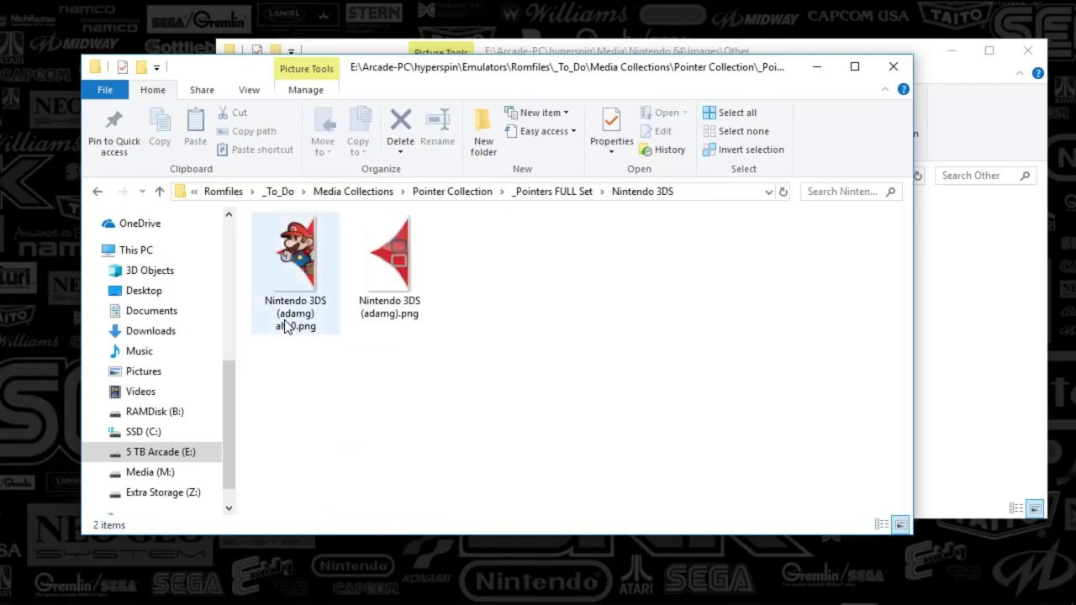
Return to _Pointers FULL Set, look through the system folders and open PC Games to examine its pointer images.
{"action": "left_click", "coordinate": [555, 192]}
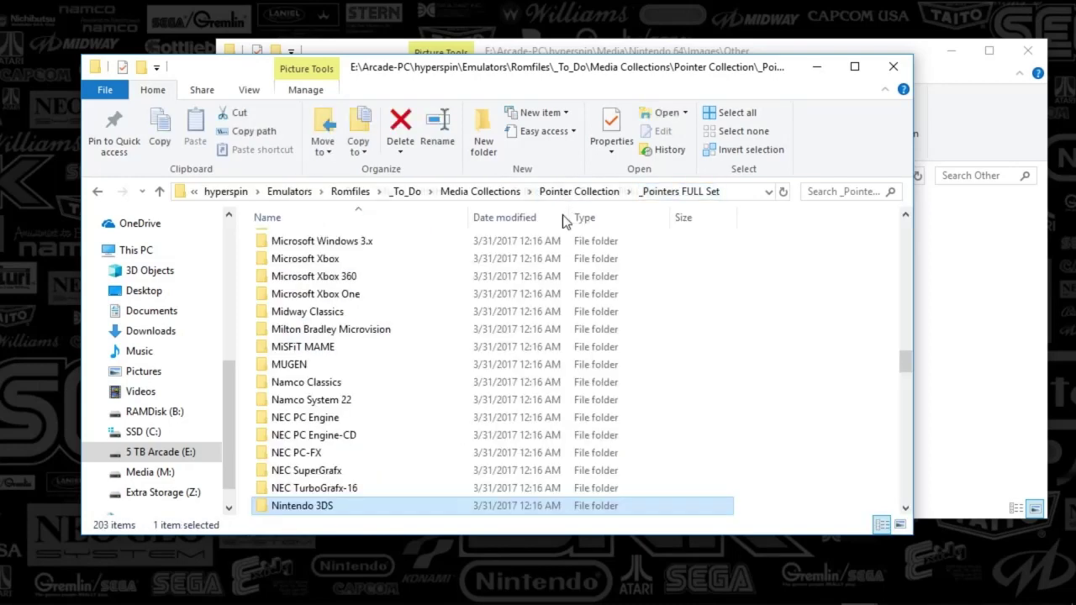
{"action": "scroll", "coordinate": [560, 334], "scroll_direction": "up", "scroll_amount": 20}
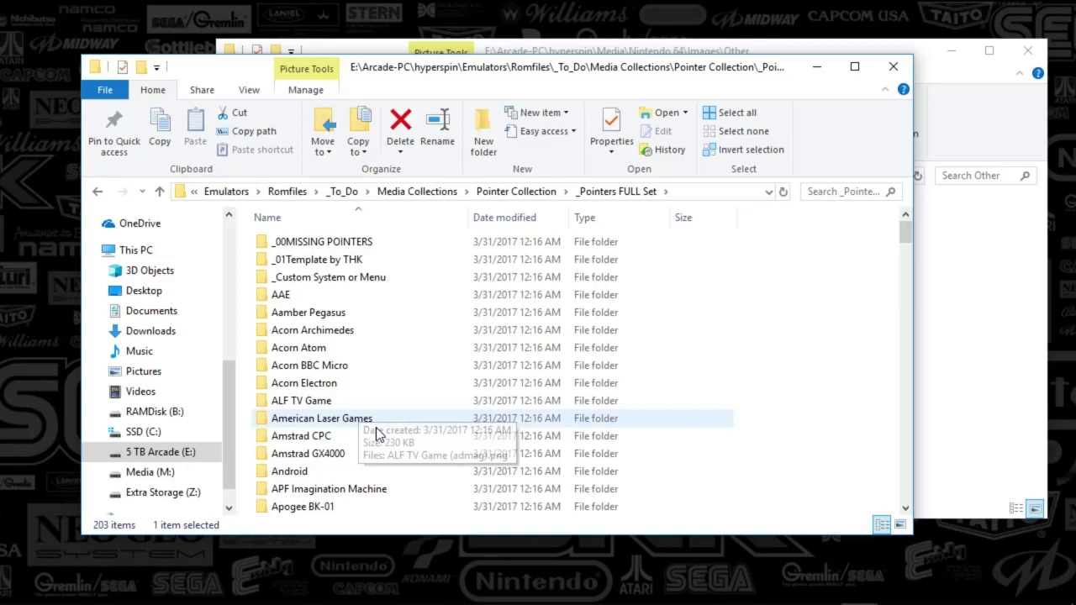
{"action": "left_click_drag", "start_coordinate": [598, 79], "coordinate": [552, 60]}
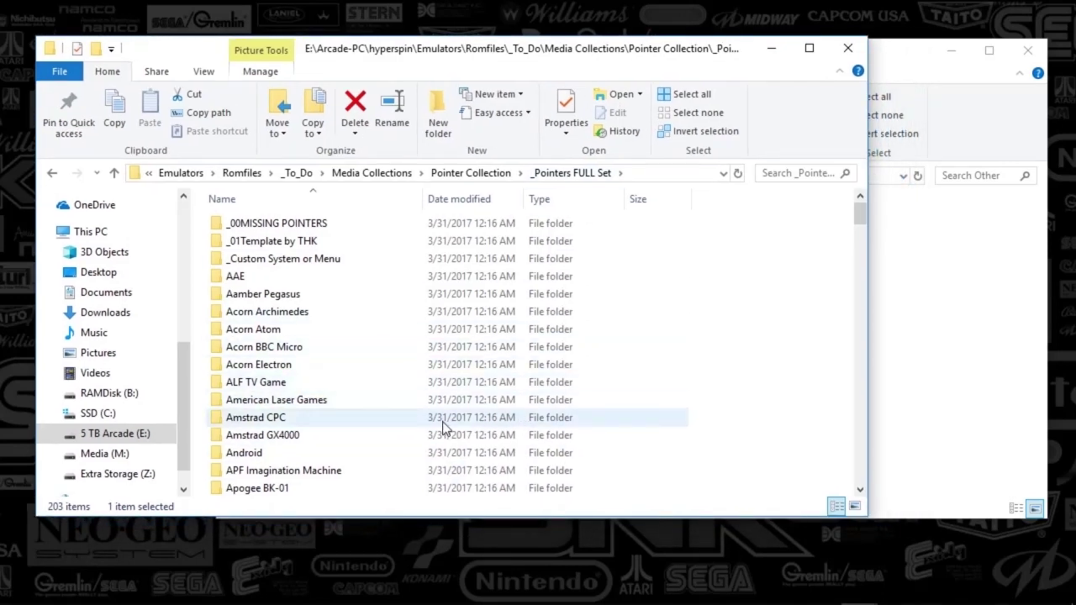
{"action": "scroll", "coordinate": [442, 421], "scroll_direction": "down", "scroll_amount": 20}
{"action": "scroll", "coordinate": [441, 430], "scroll_direction": "down", "scroll_amount": 15}
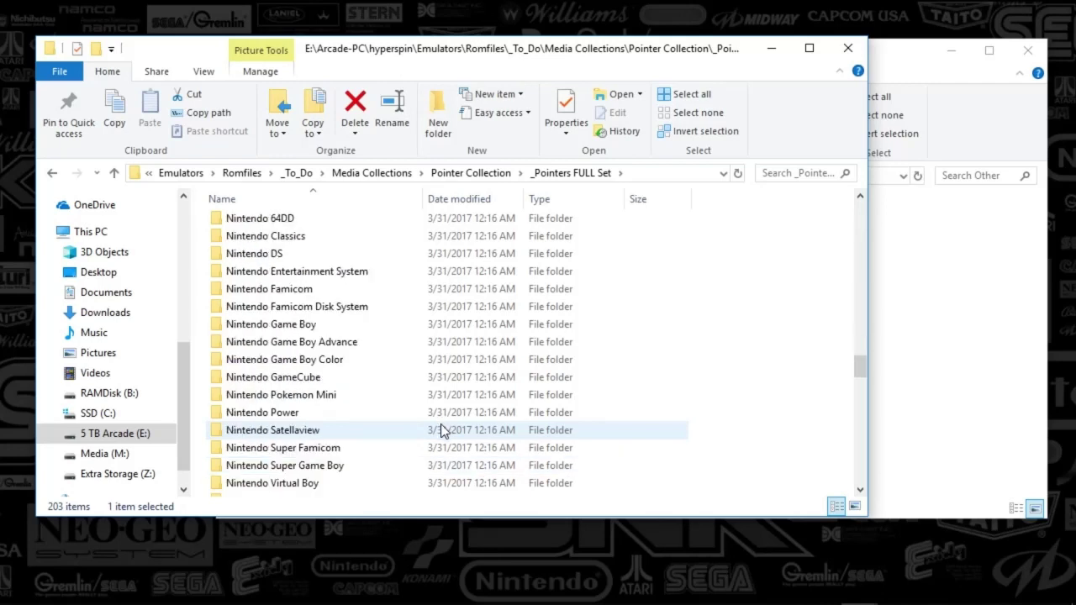
{"action": "scroll", "coordinate": [395, 450], "scroll_direction": "down", "scroll_amount": 5}
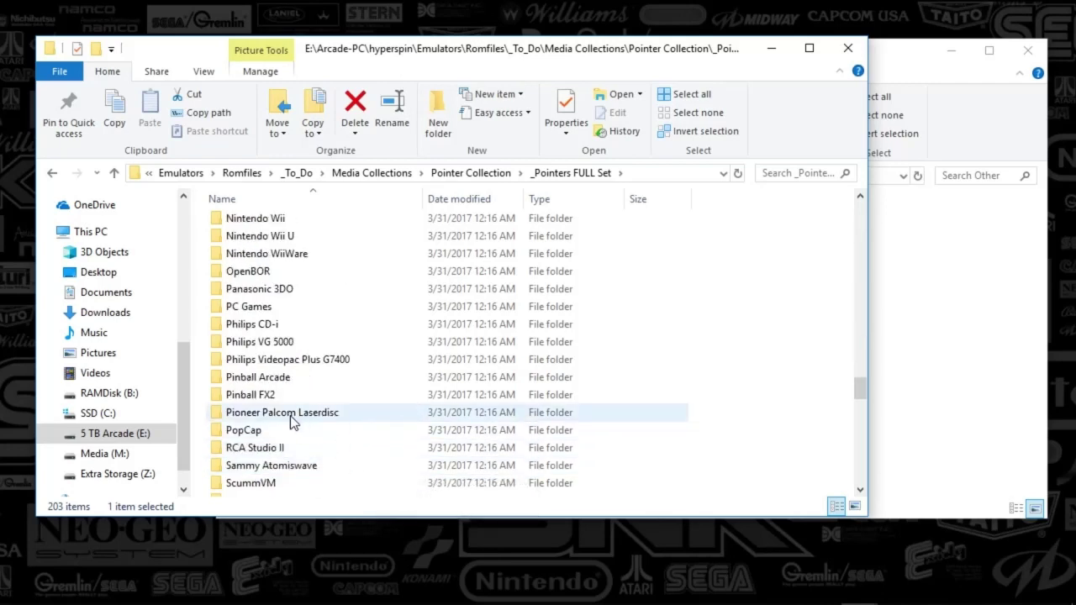
{"action": "double_click", "coordinate": [263, 308]}
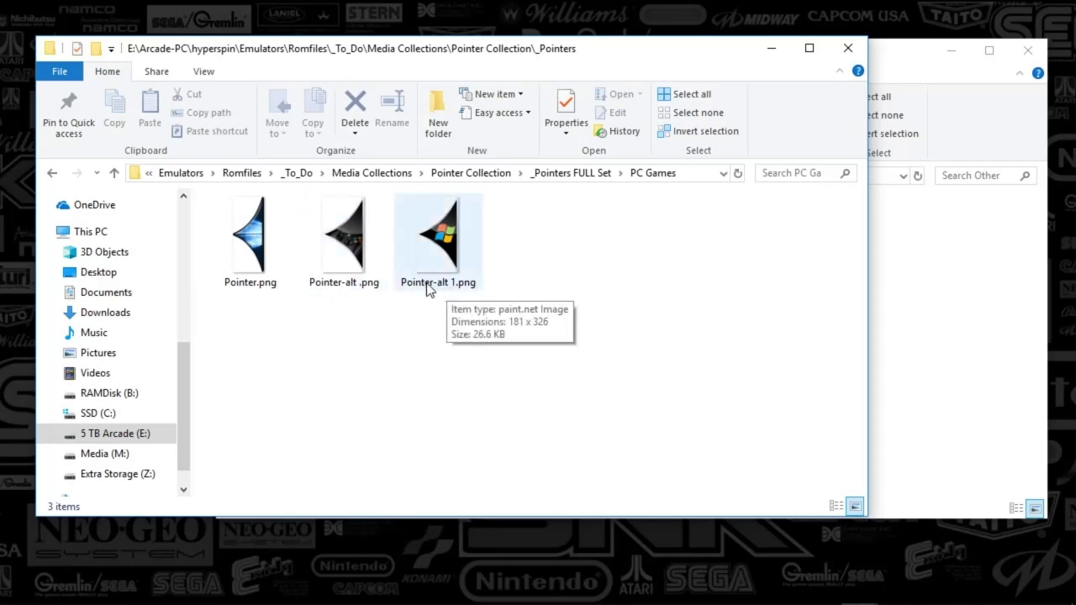
Examine the pointer images in the Nintendo Super Famicom and Nintendo GameCube folders of the full pointer set.
{"action": "left_click", "coordinate": [569, 177]}
{"action": "double_click", "coordinate": [370, 346]}
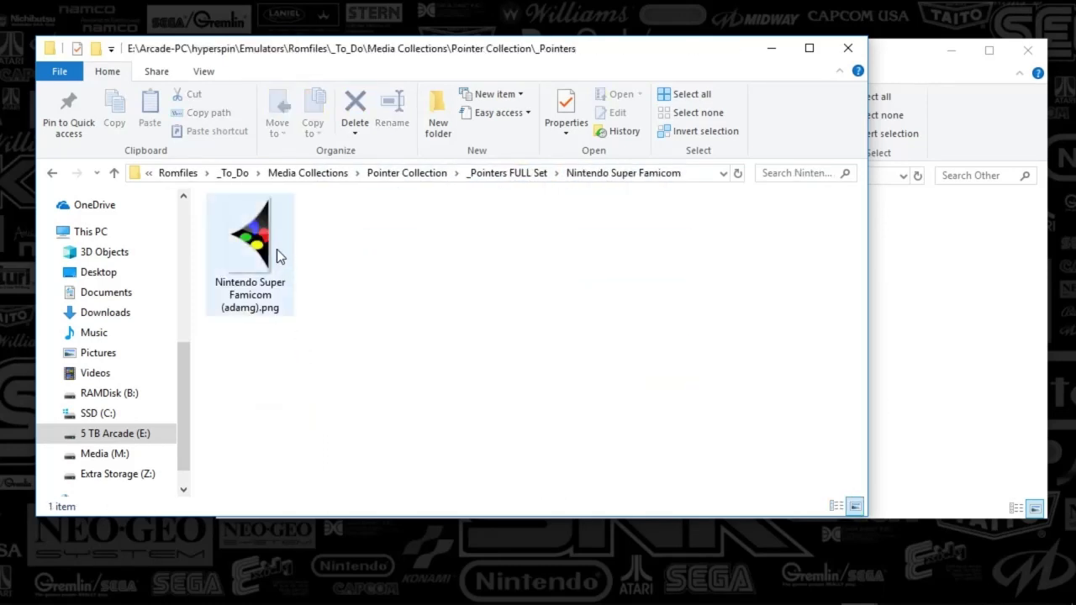
{"action": "mouse_move", "coordinate": [237, 261]}
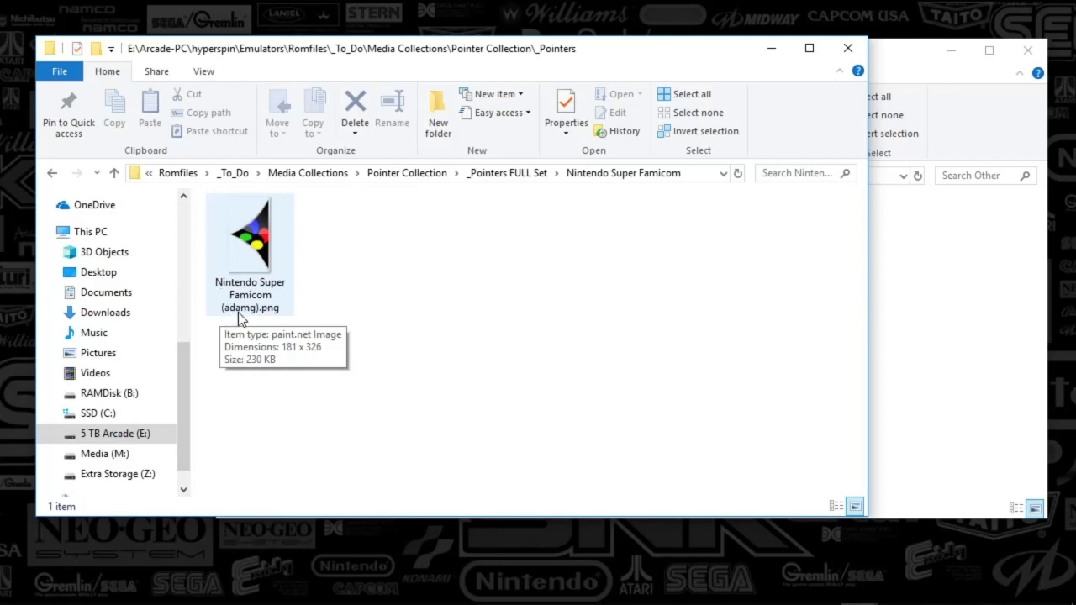
{"action": "left_click", "coordinate": [504, 173]}
{"action": "double_click", "coordinate": [382, 416]}
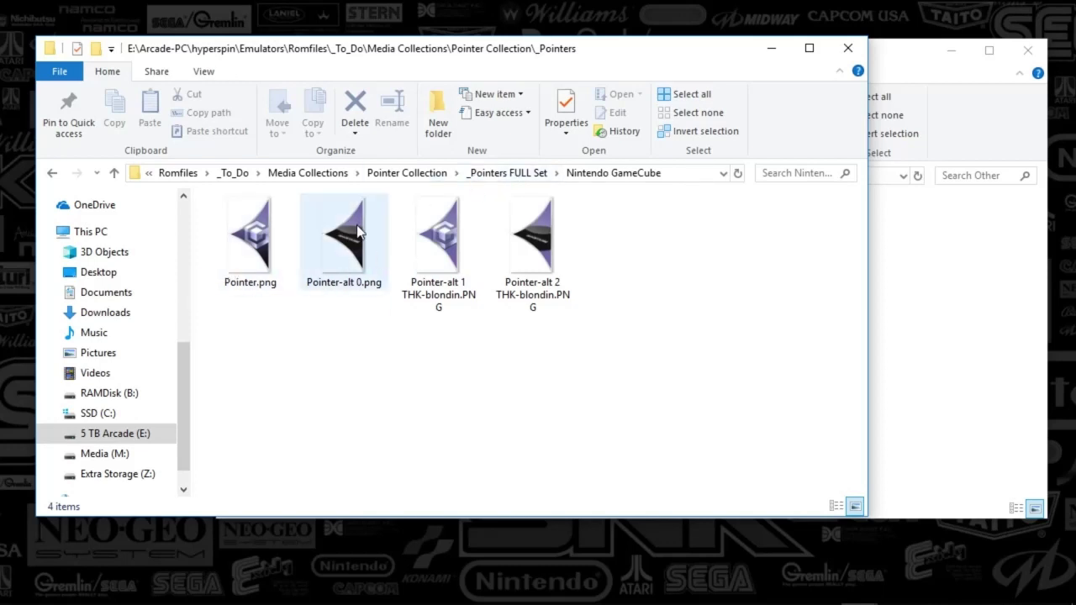
Examine the pointer images in the Nintendo Classics and MAME folders of the full pointer set.
{"action": "left_click", "coordinate": [504, 175]}
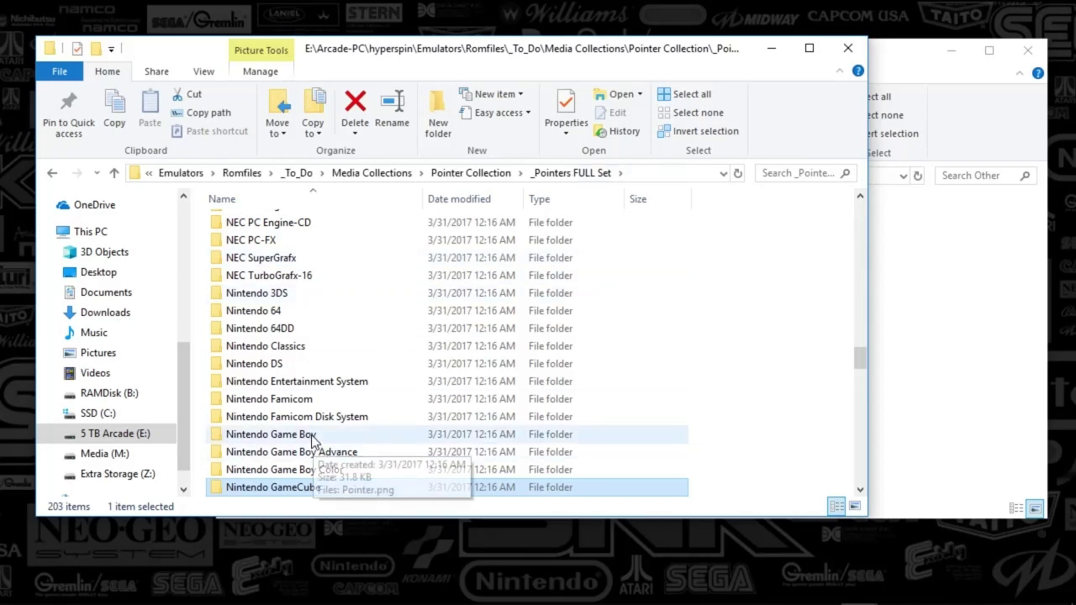
{"action": "double_click", "coordinate": [276, 349]}
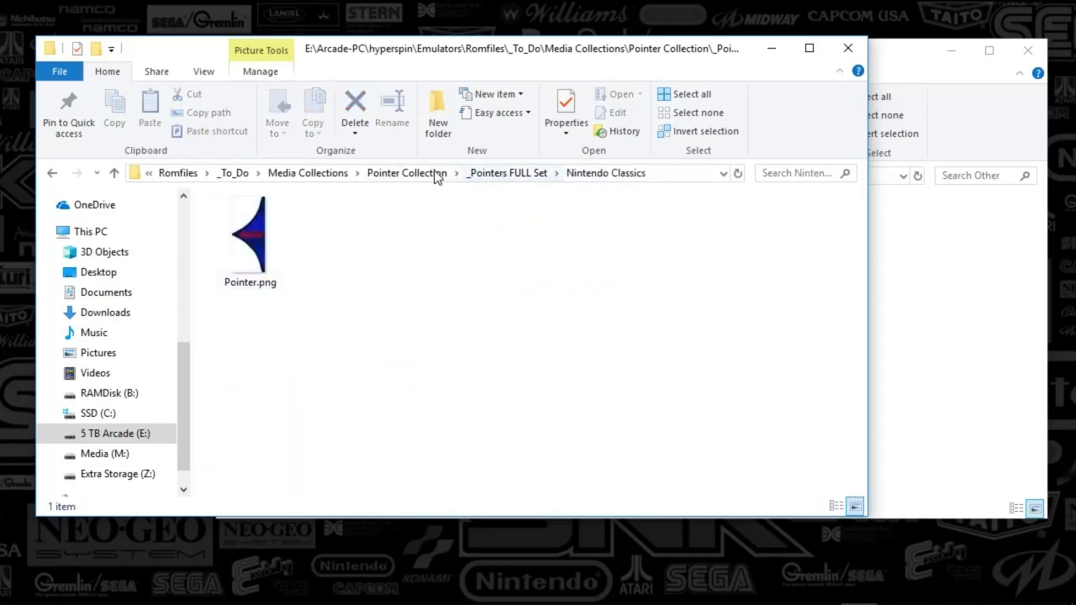
{"action": "left_click", "coordinate": [504, 175]}
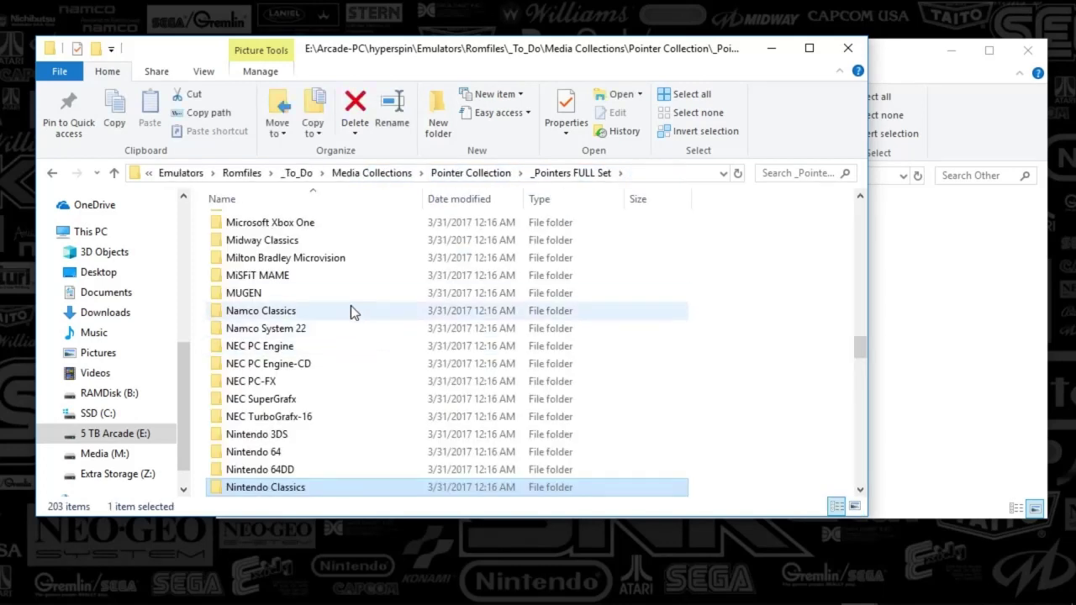
{"action": "scroll", "coordinate": [287, 311], "scroll_direction": "up", "scroll_amount": 5}
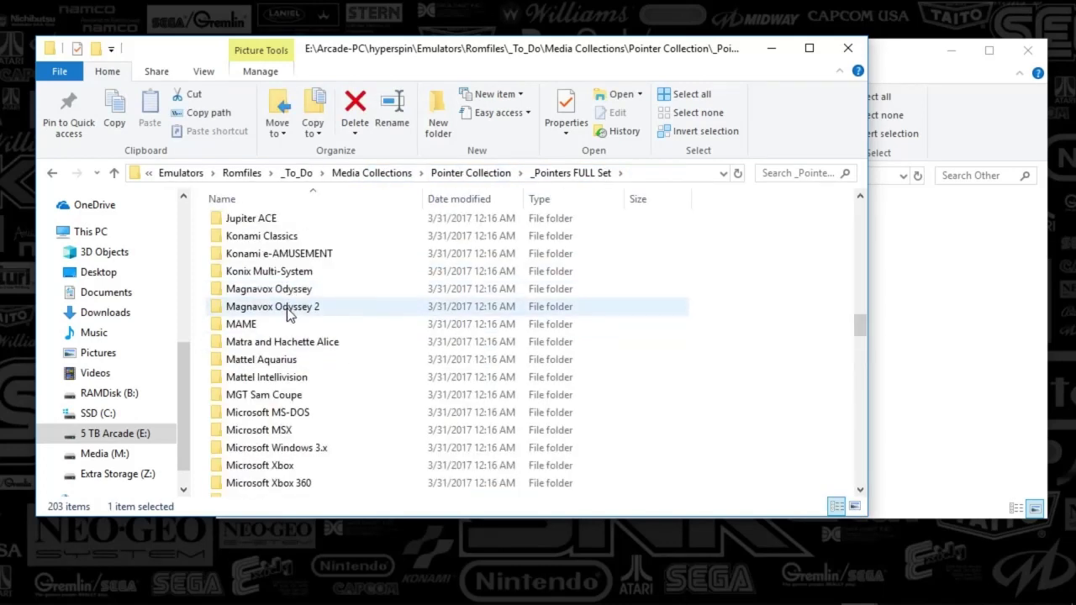
{"action": "double_click", "coordinate": [245, 324]}
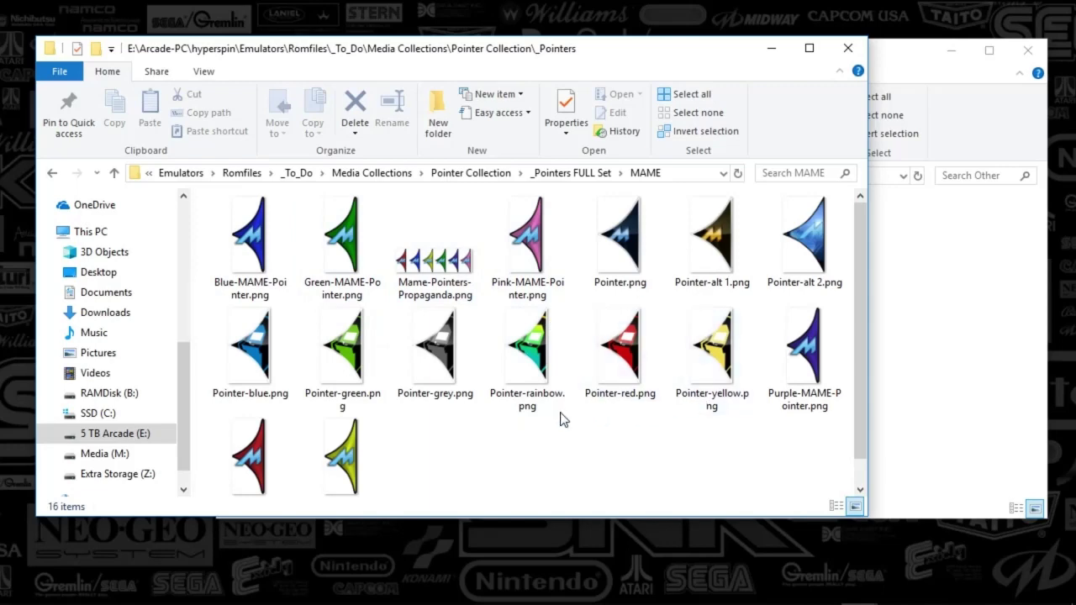
Return to _Pointers FULL Set and examine the pointer images in the Williams Classics and Technos Arcade folders.
{"action": "left_click", "coordinate": [472, 174]}
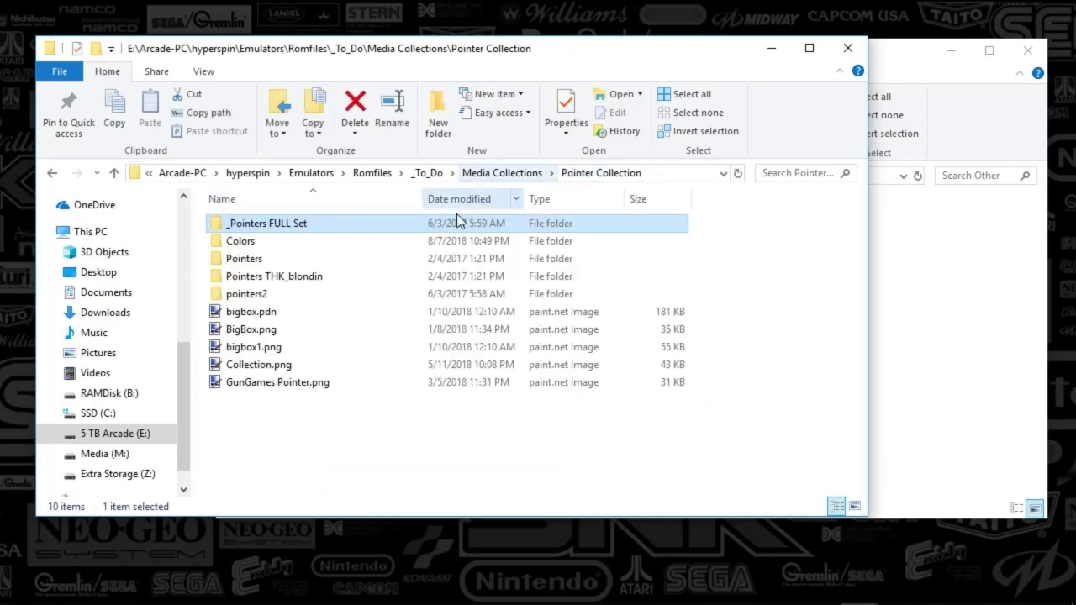
{"action": "double_click", "coordinate": [301, 224]}
{"action": "scroll", "coordinate": [323, 322], "scroll_direction": "down", "scroll_amount": 20}
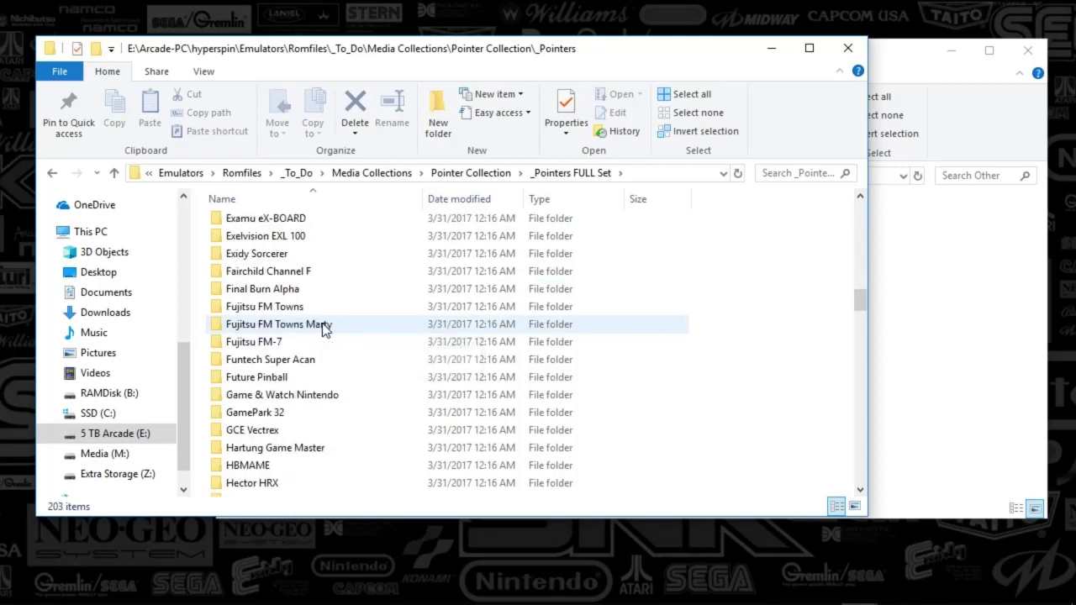
{"action": "scroll", "coordinate": [323, 327], "scroll_direction": "down", "scroll_amount": 20}
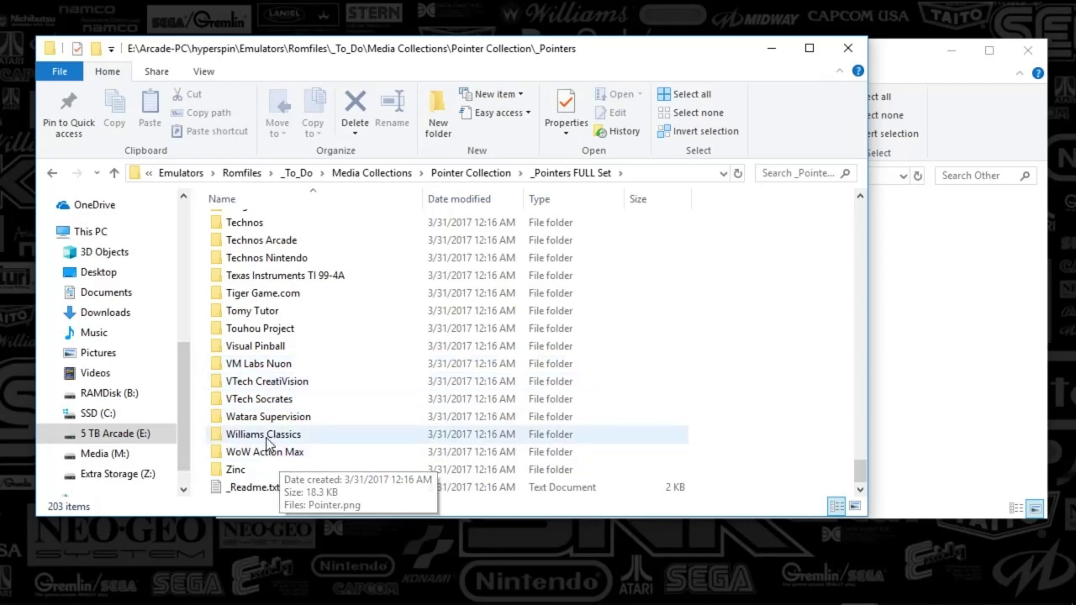
{"action": "double_click", "coordinate": [268, 434]}
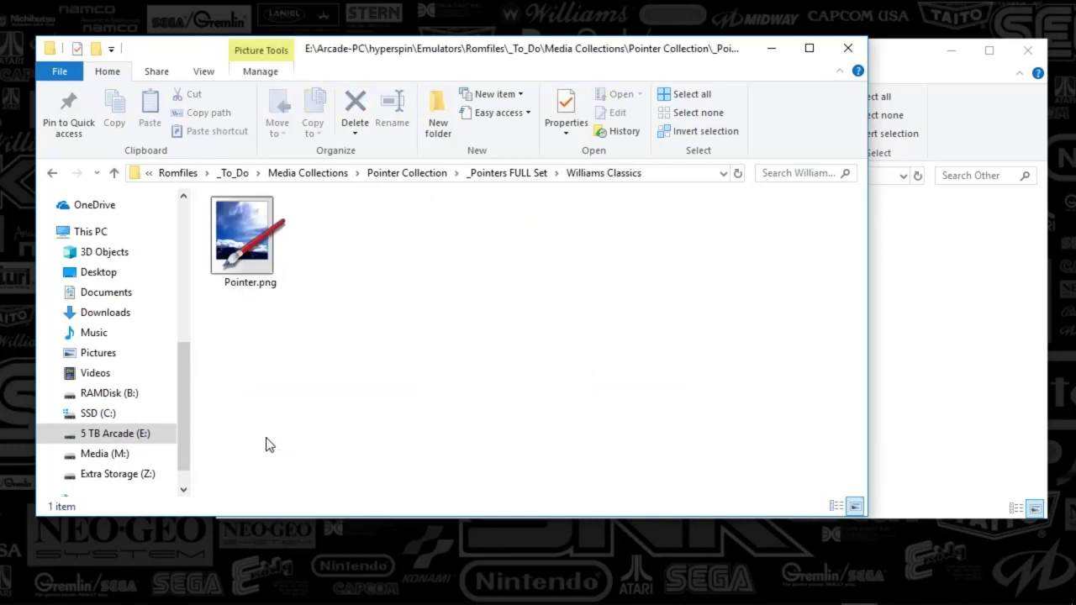
{"action": "left_click", "coordinate": [497, 174]}
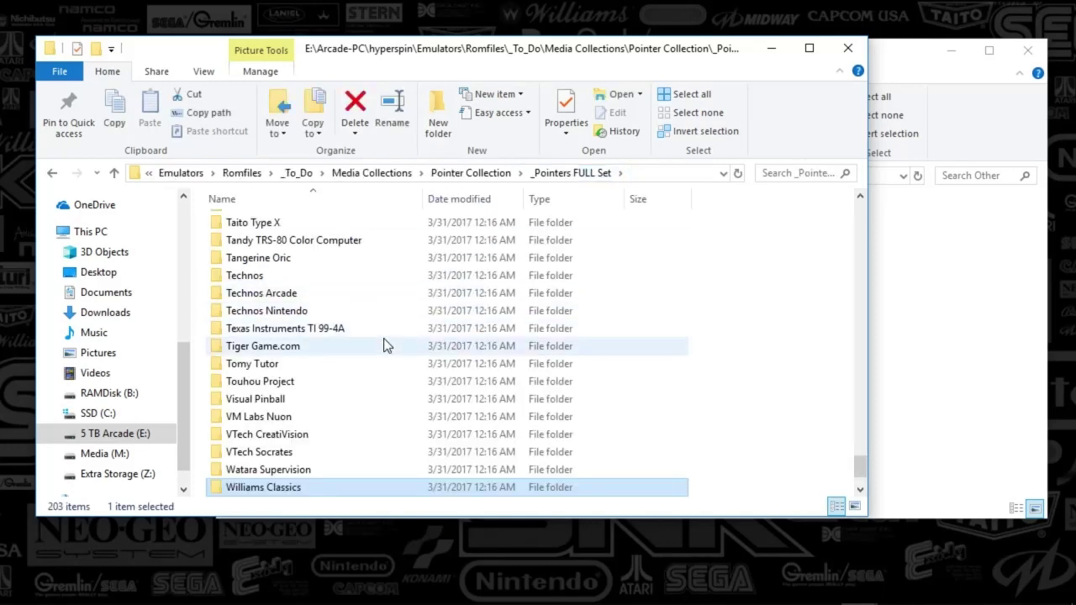
{"action": "double_click", "coordinate": [303, 303]}
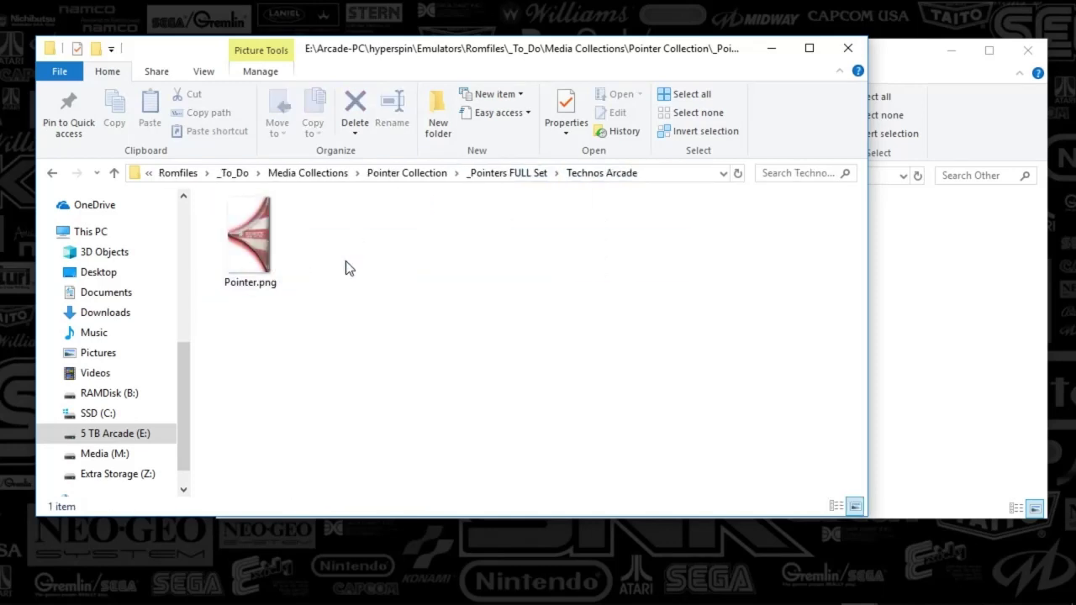
Minimize the pointer folder window, switch to FileZilla and dismiss its update check.
{"action": "left_click", "coordinate": [770, 48]}
{"action": "mouse_move", "coordinate": [693, 577]}
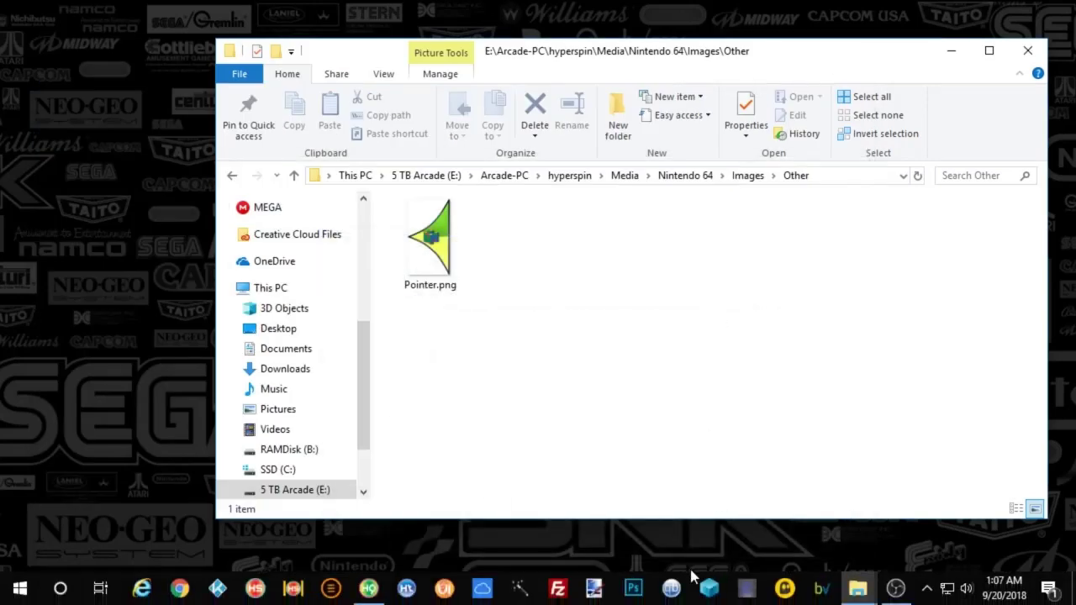
{"action": "left_click", "coordinate": [557, 591]}
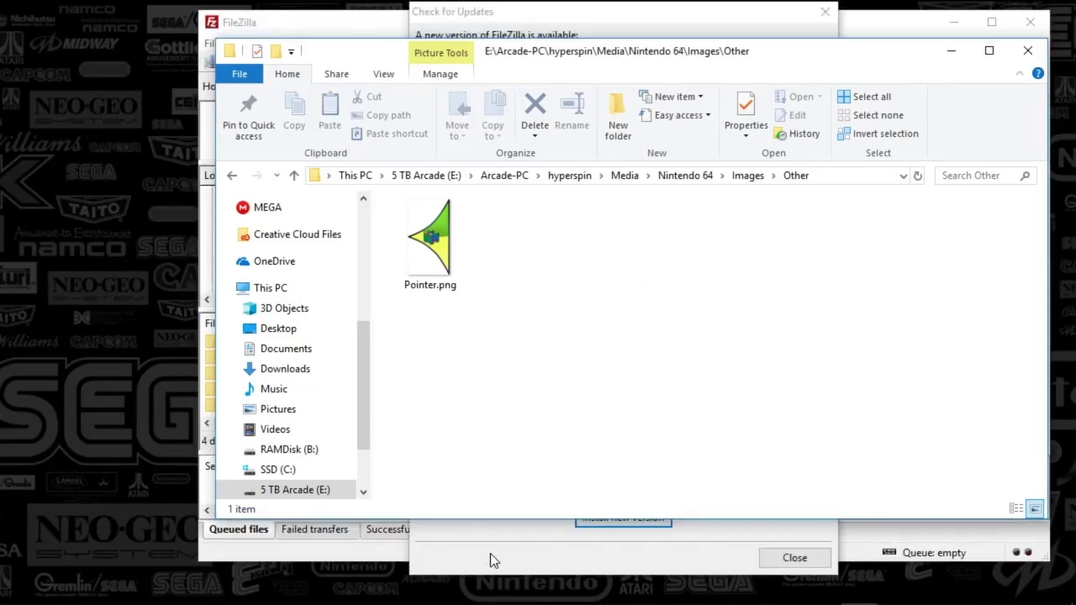
{"action": "left_click", "coordinate": [611, 552]}
{"action": "left_click", "coordinate": [788, 558]}
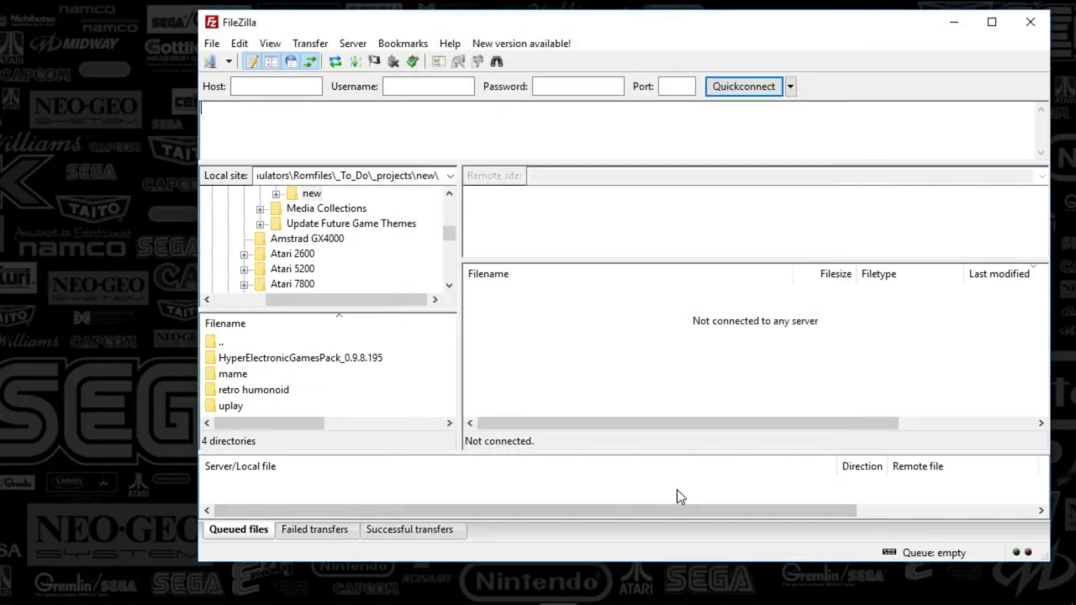
Connect to the saved Emumovies Ninja site through the Site Manager.
{"action": "left_click", "coordinate": [212, 43]}
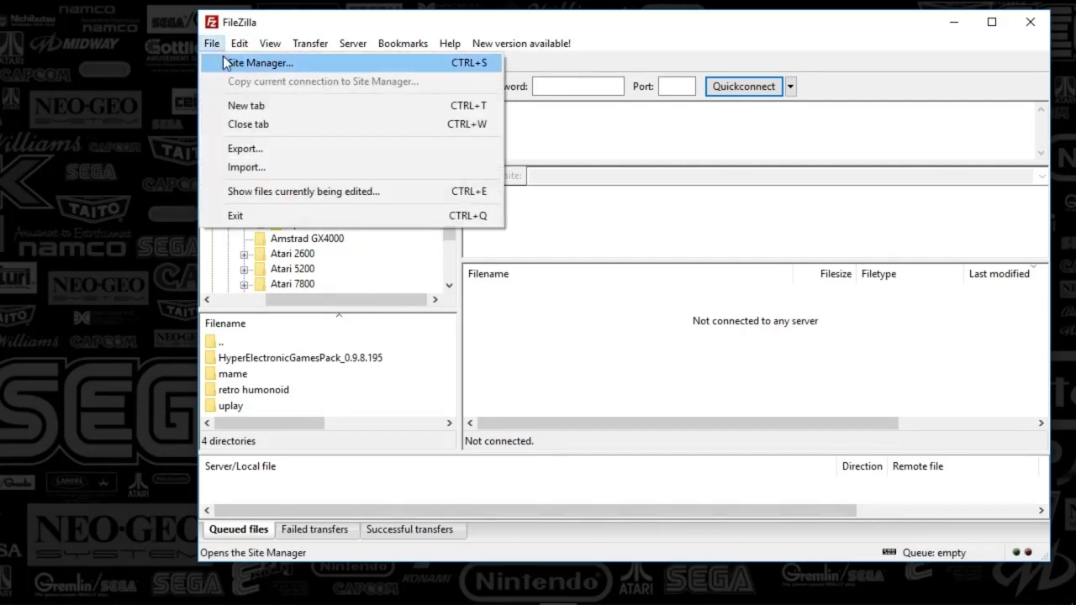
{"action": "left_click", "coordinate": [224, 58]}
{"action": "left_click", "coordinate": [661, 462]}
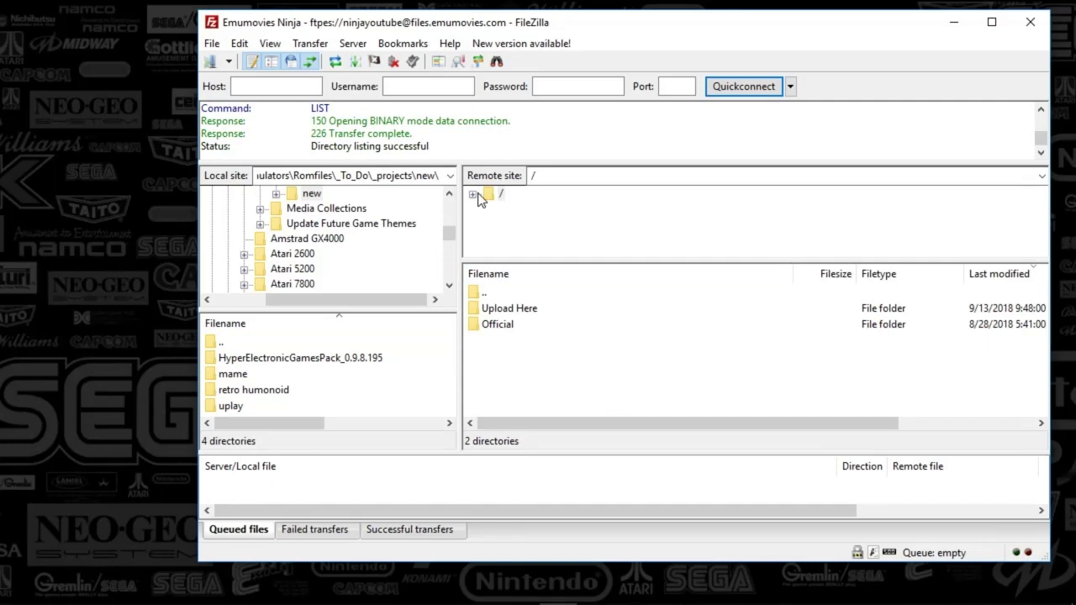
Open the remote folder /Official/Ninja2bseen's Dojo/Hyperspin/Zips and enlarge the remote directory tree.
{"action": "left_click", "coordinate": [474, 194]}
{"action": "left_click", "coordinate": [504, 210]}
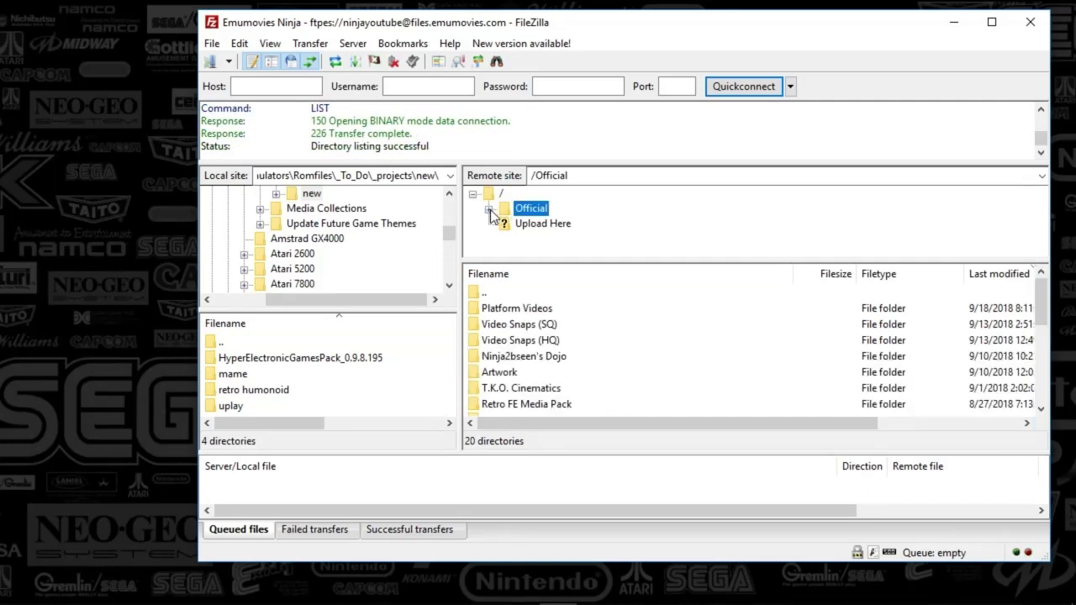
{"action": "left_click", "coordinate": [488, 208]}
{"action": "scroll", "coordinate": [536, 243], "scroll_direction": "down", "scroll_amount": 1}
{"action": "left_click", "coordinate": [522, 253]}
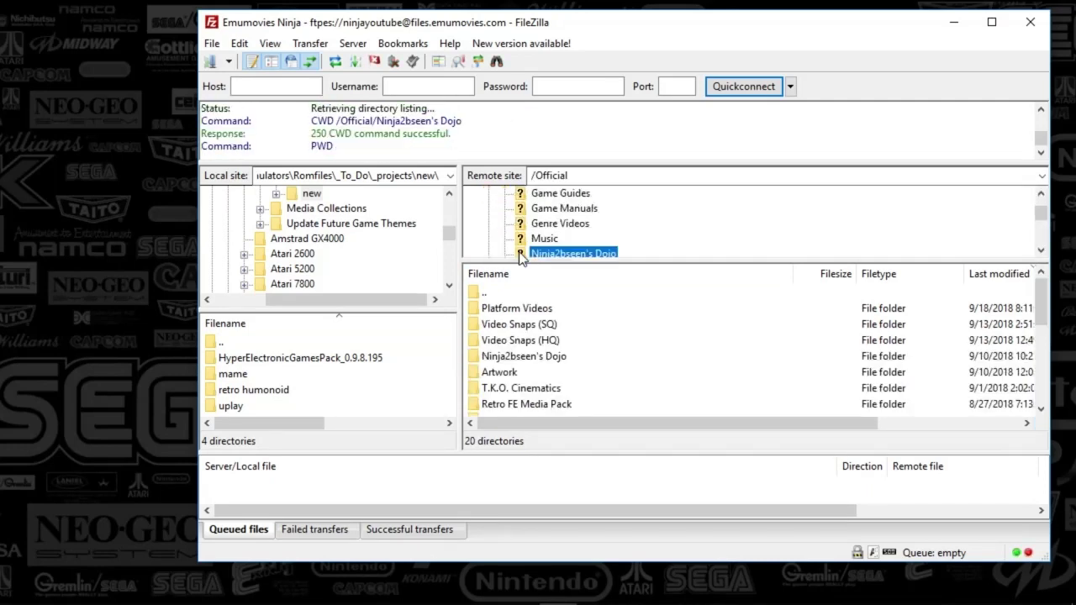
{"action": "scroll", "coordinate": [540, 246], "scroll_direction": "down", "scroll_amount": 1}
{"action": "left_click", "coordinate": [503, 209]}
{"action": "left_click", "coordinate": [531, 226]}
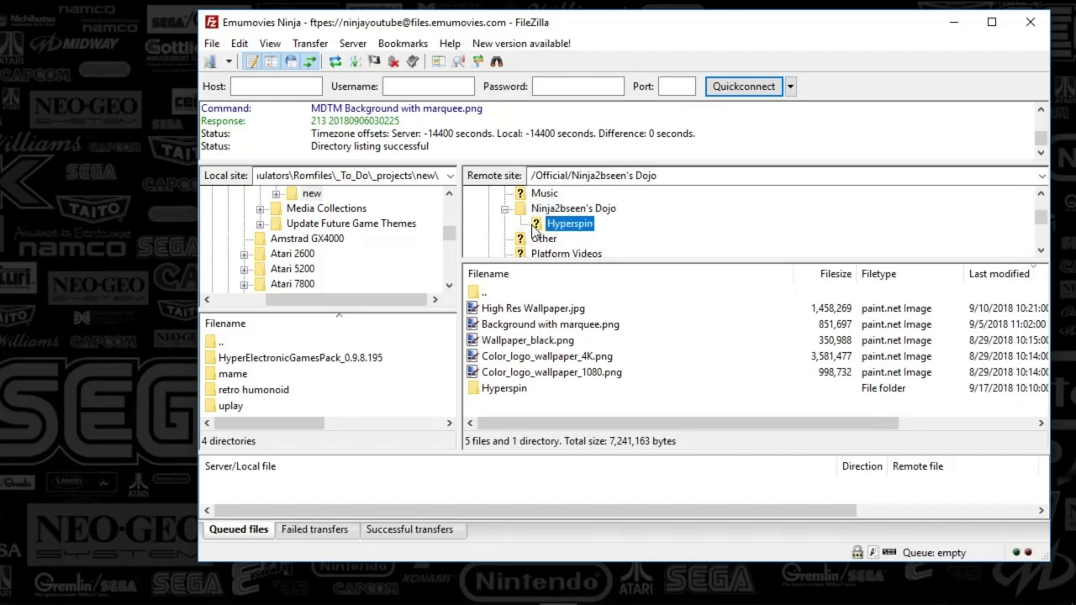
{"action": "left_click", "coordinate": [522, 225]}
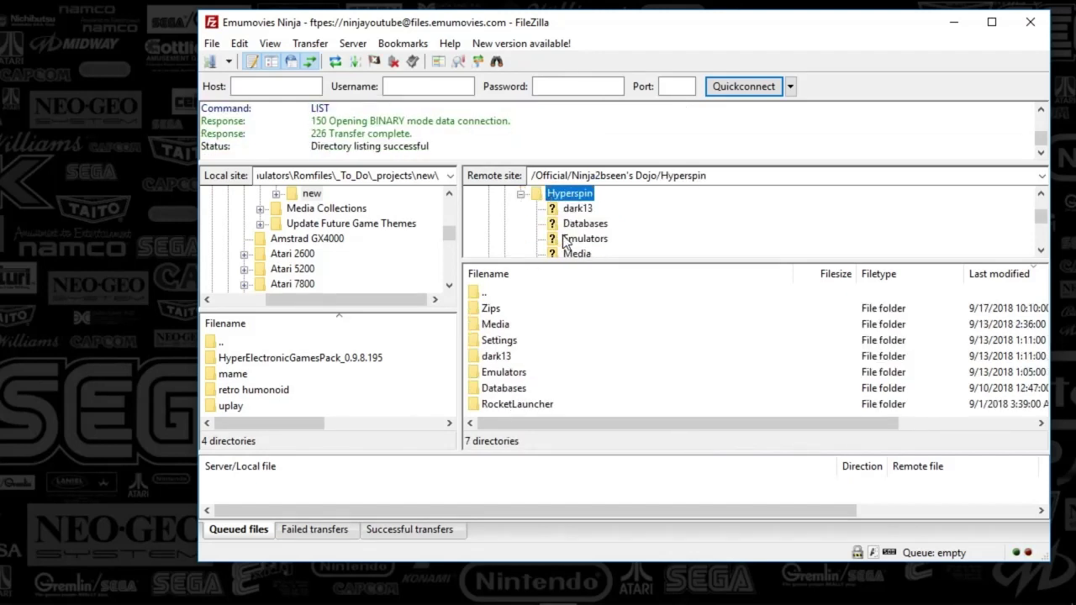
{"action": "left_click_drag", "start_coordinate": [564, 263], "coordinate": [566, 325]}
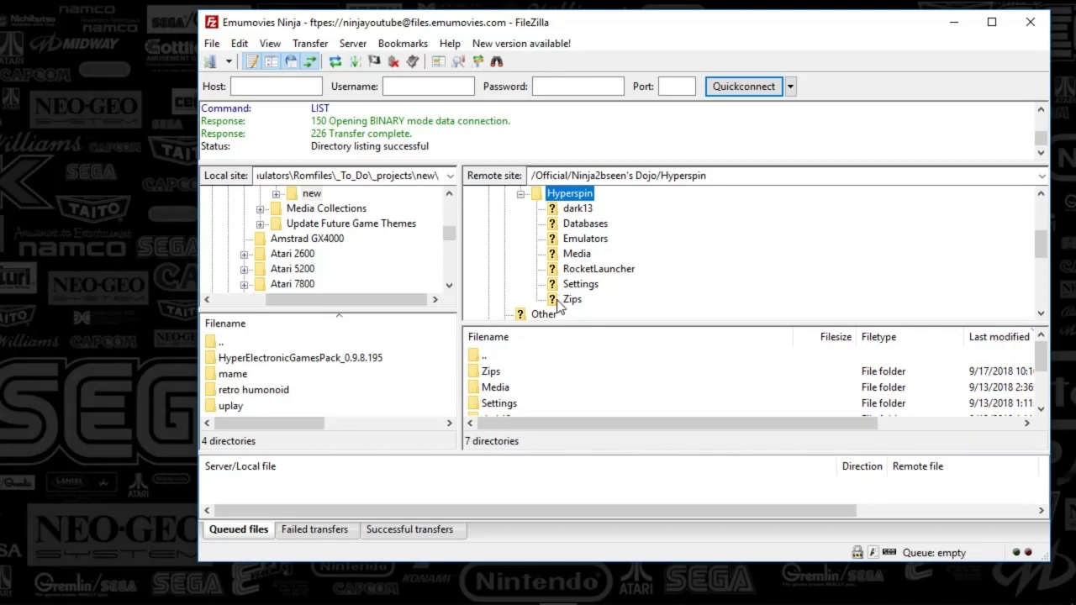
{"action": "left_click", "coordinate": [559, 300]}
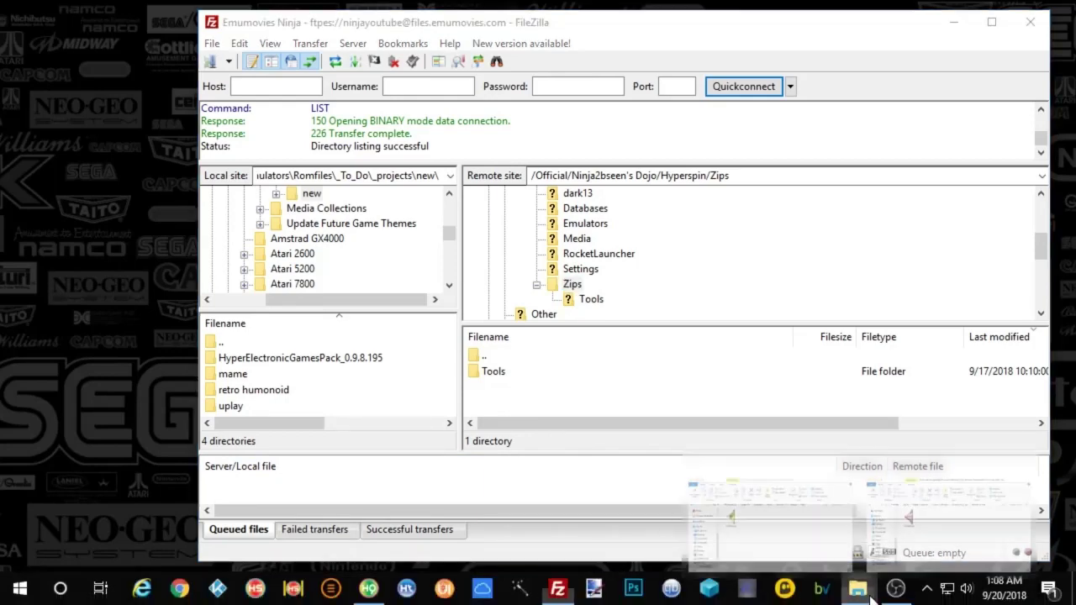
Switch to the File Explorer window showing the Technos Arcade folder and go up to Pointer Collection.
{"action": "mouse_move", "coordinate": [857, 588]}
{"action": "left_click", "coordinate": [908, 544]}
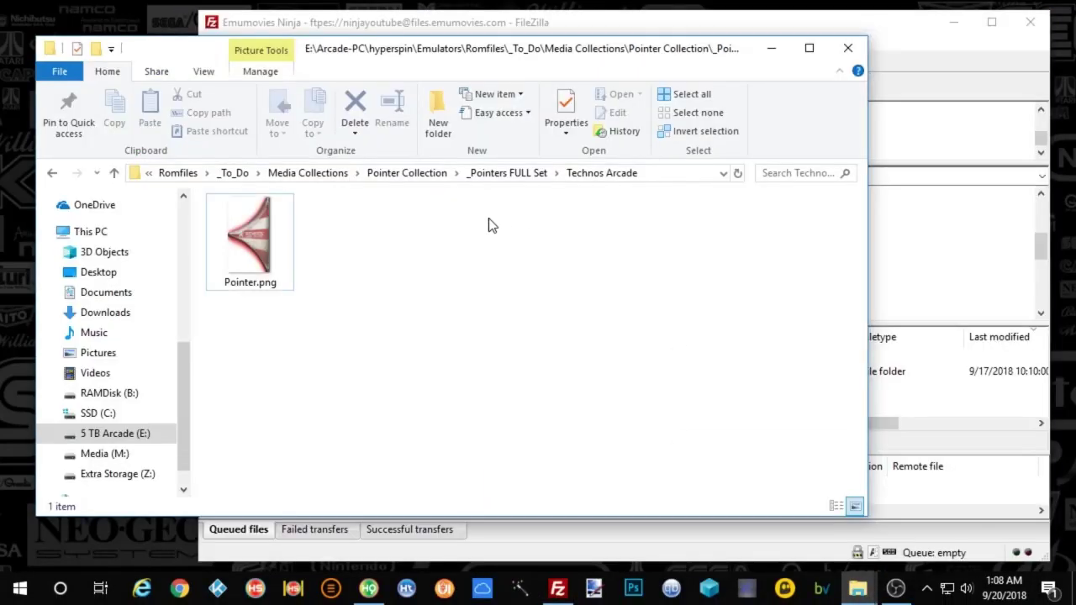
{"action": "left_click", "coordinate": [411, 174]}
Look inside _Pointers FULL Set and its _Custom System or Menu folder, and return to Pointer Collection.
{"action": "double_click", "coordinate": [270, 222]}
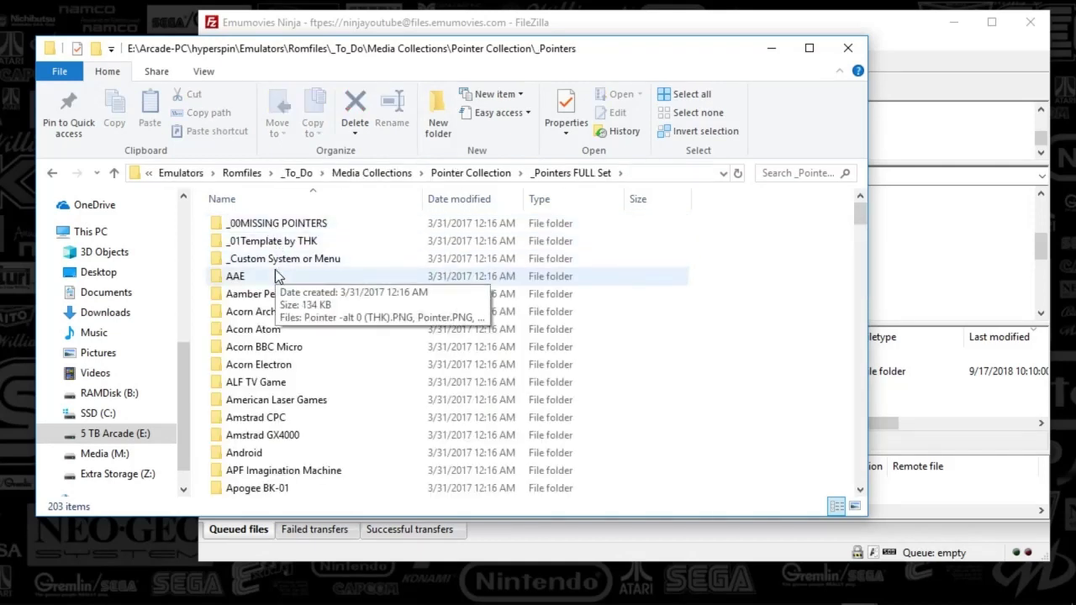
{"action": "double_click", "coordinate": [269, 260]}
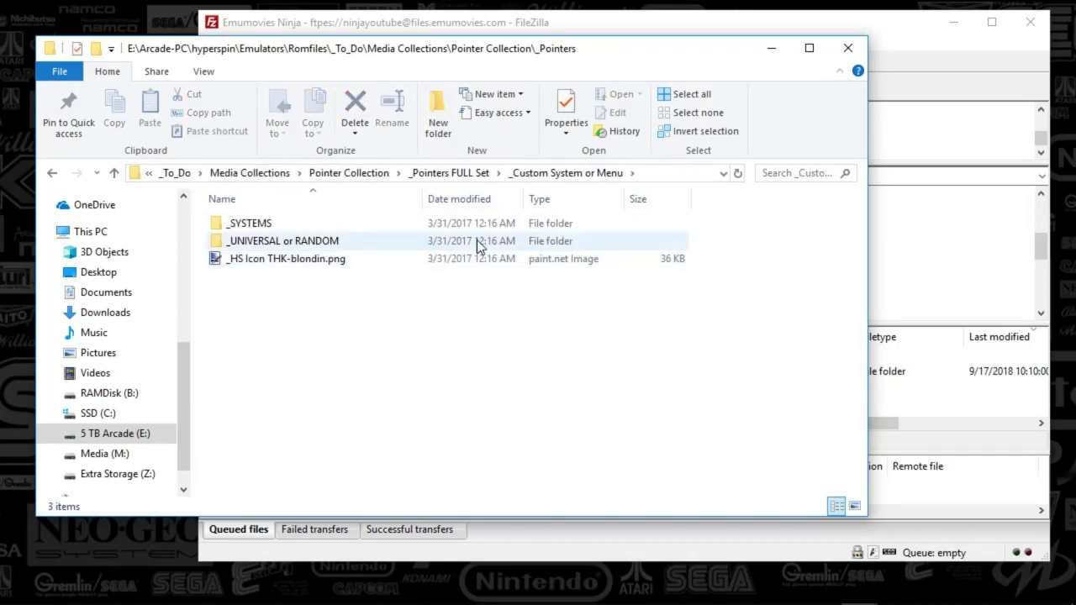
{"action": "left_click", "coordinate": [432, 177]}
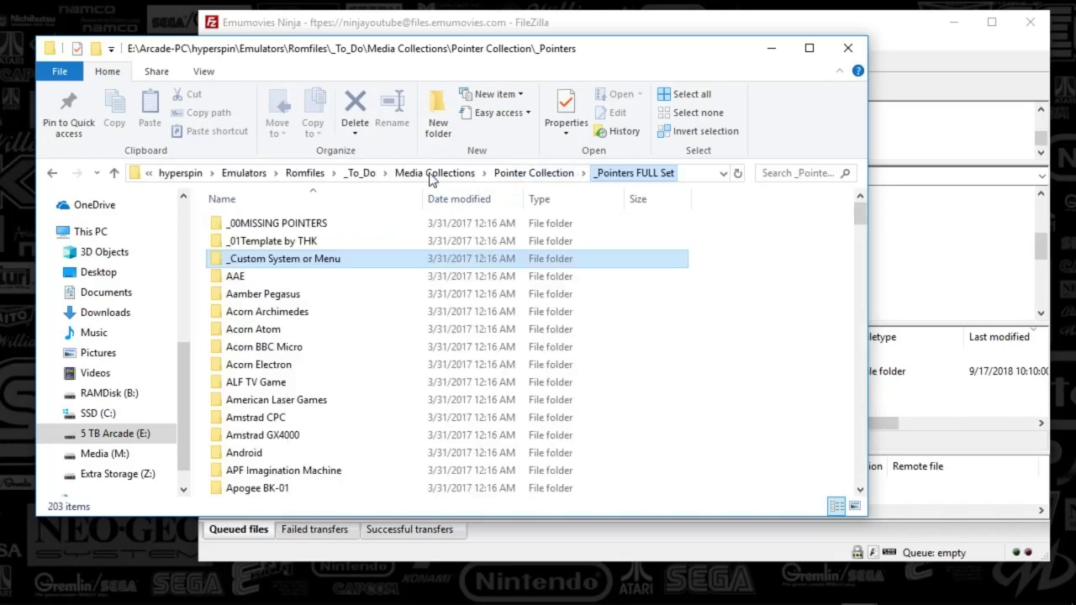
{"action": "left_click", "coordinate": [498, 174]}
Narrow the File Explorer window beside FileZilla's remote listing and upload the _Pointers FULL Set folder into Zips.
{"action": "left_click_drag", "start_coordinate": [619, 60], "coordinate": [545, 57]}
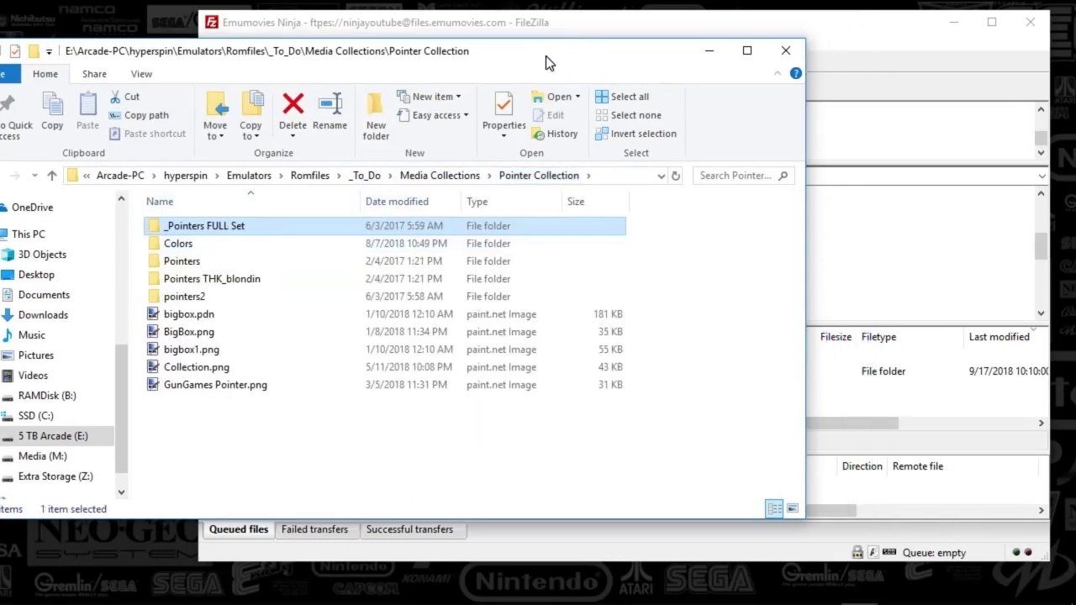
{"action": "left_click_drag", "start_coordinate": [804, 193], "coordinate": [428, 198]}
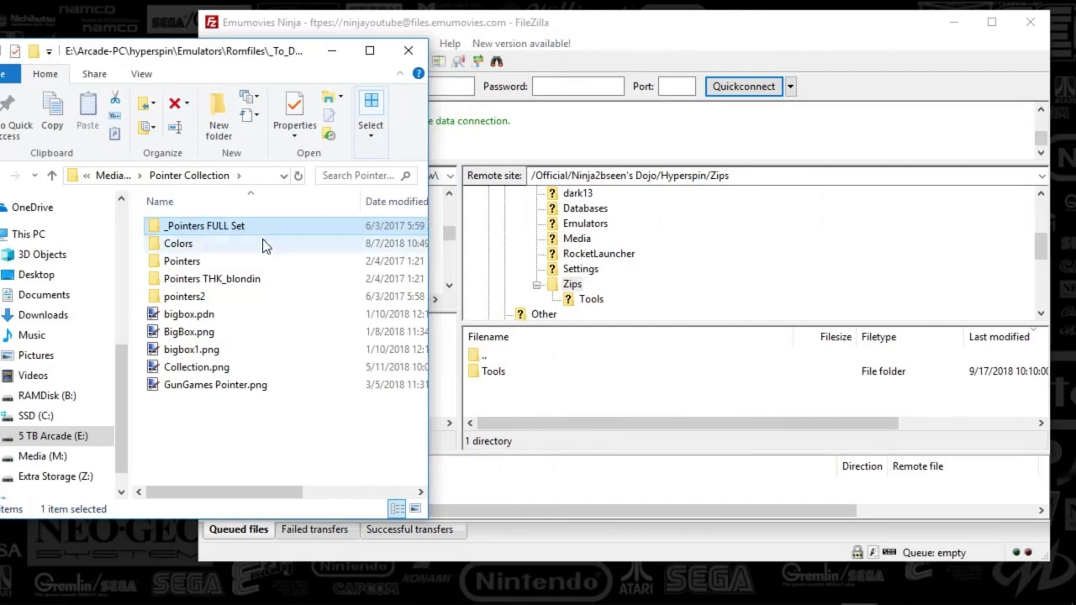
{"action": "left_click_drag", "start_coordinate": [223, 236], "coordinate": [537, 402]}
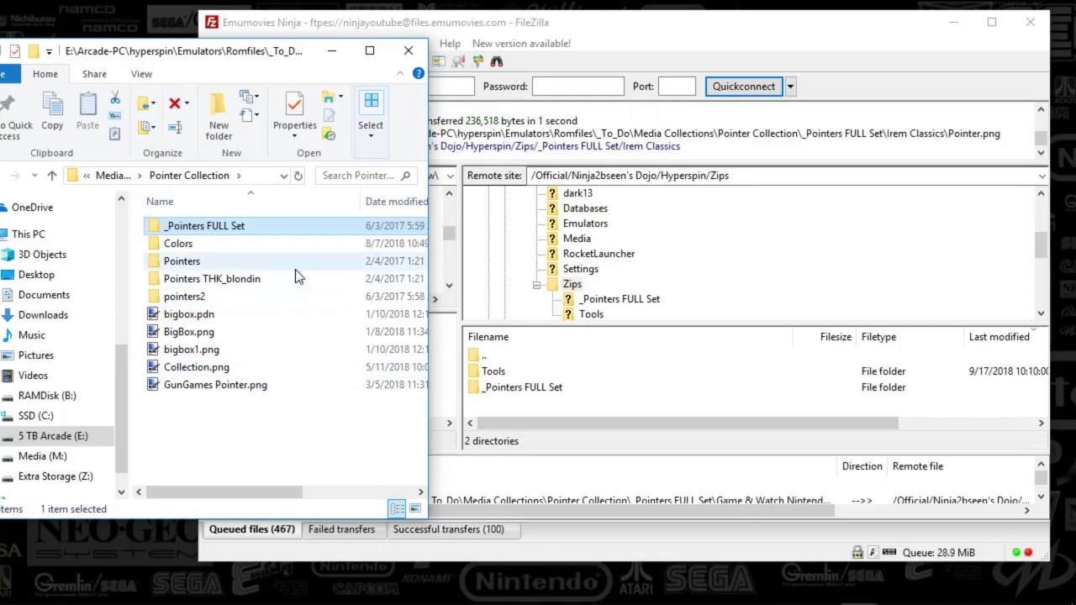
{"action": "left_click_drag", "start_coordinate": [210, 58], "coordinate": [246, 54]}
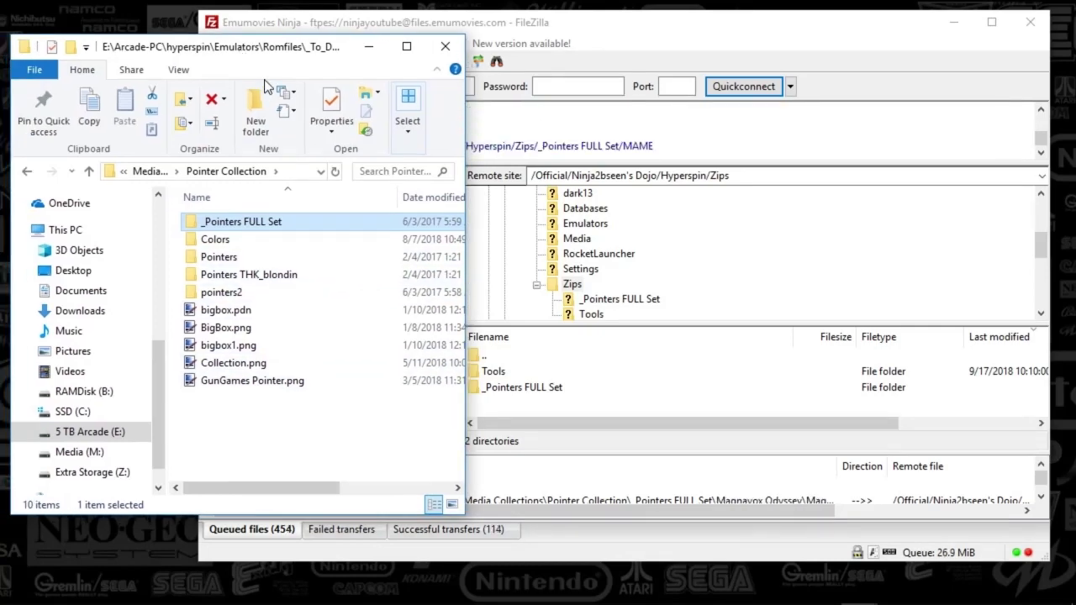
{"action": "left_click", "coordinate": [428, 442]}
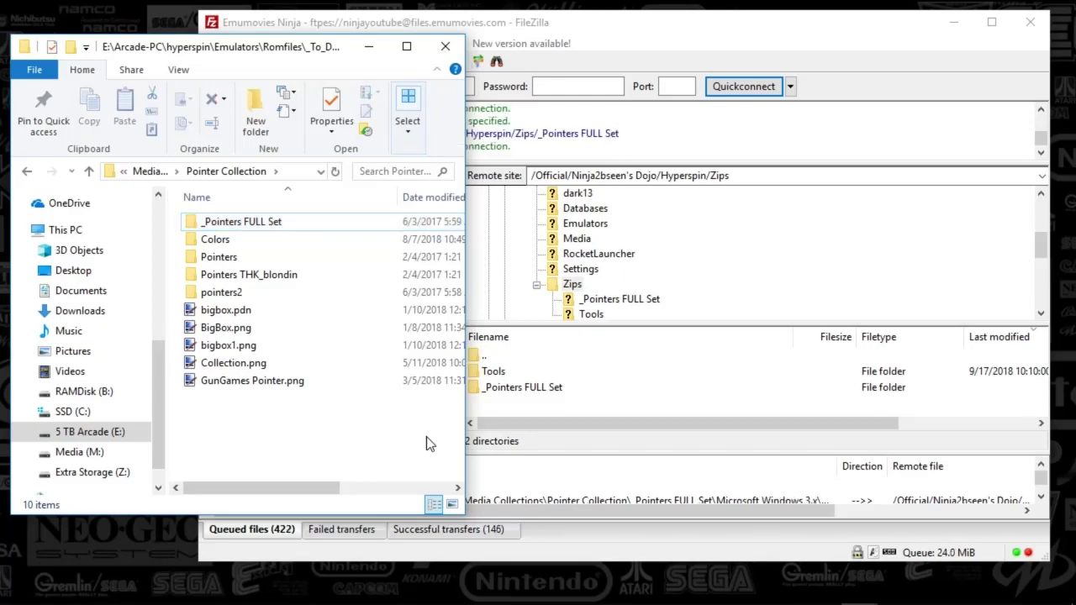